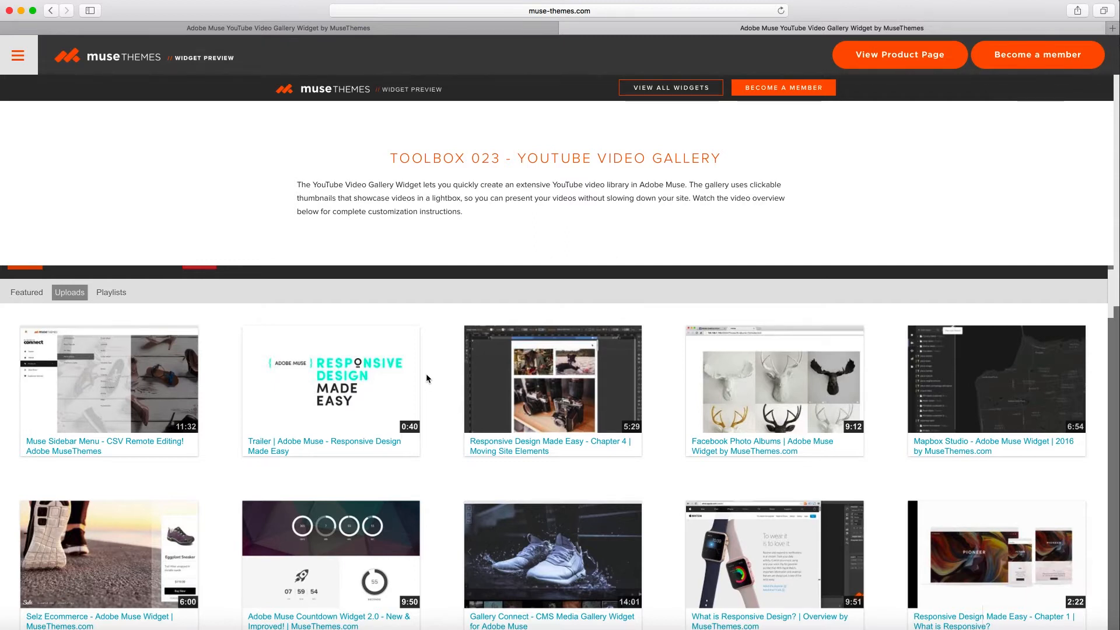
# - Look through the uploaded video thumbnails on the YouTube Video Gallery widget's demo page
pyautogui.scroll(-4, 426, 375)
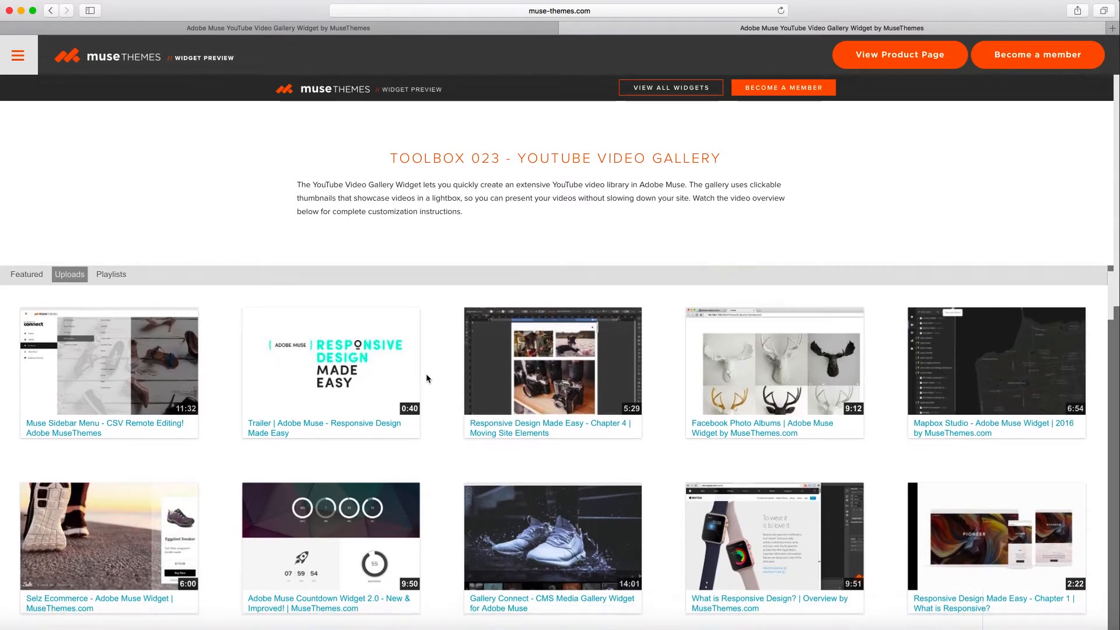
pyautogui.scroll(-3, 426, 379)
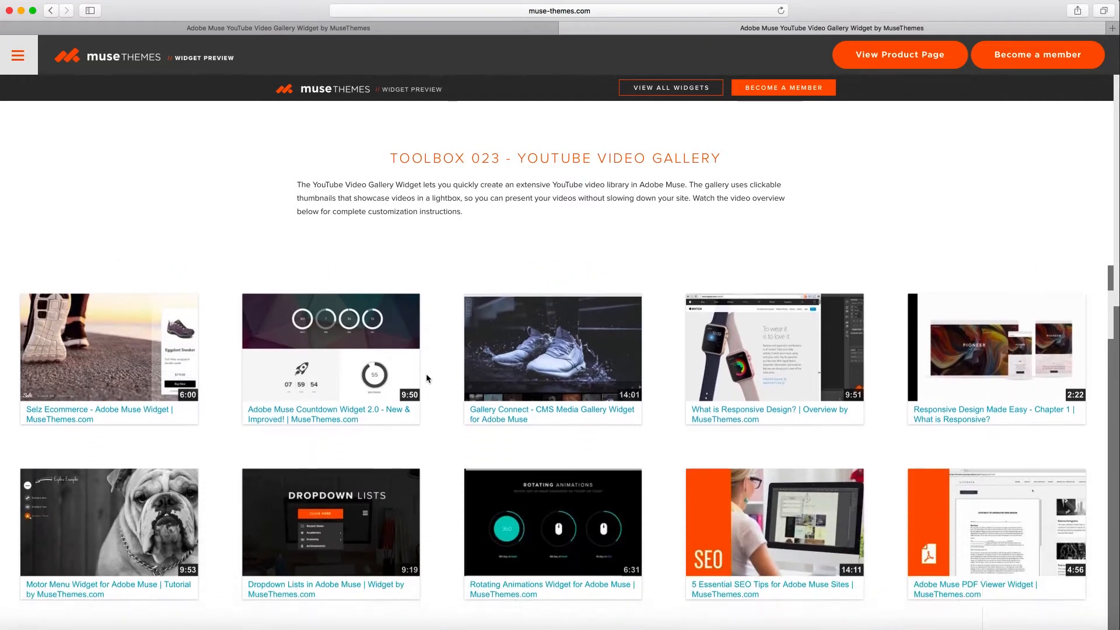
pyautogui.scroll(8, 426, 378)
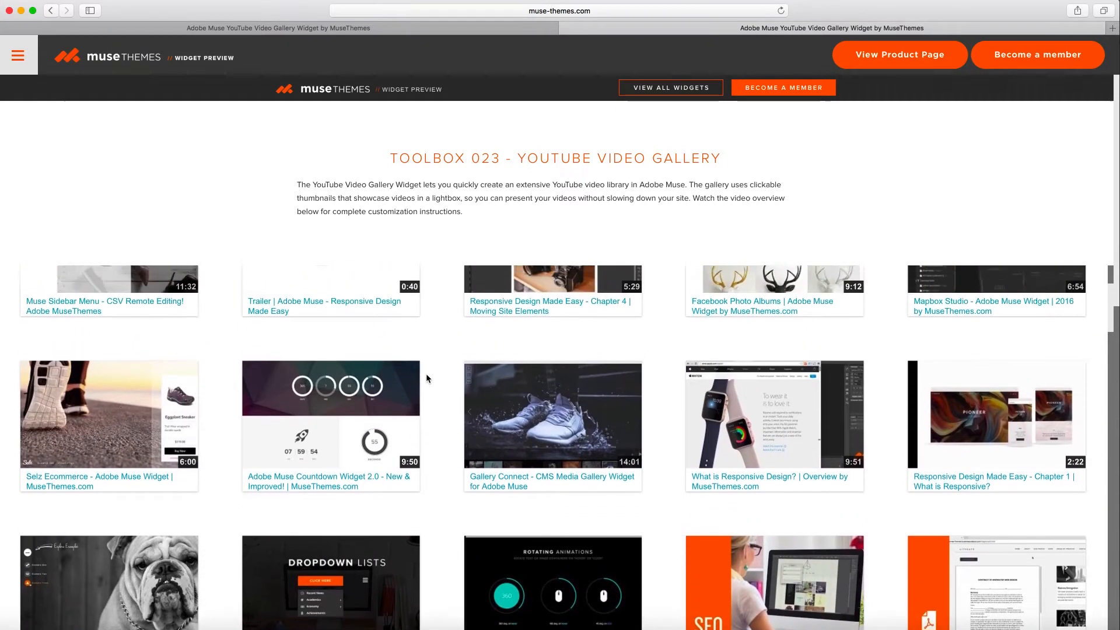
pyautogui.scroll(1, 426, 378)
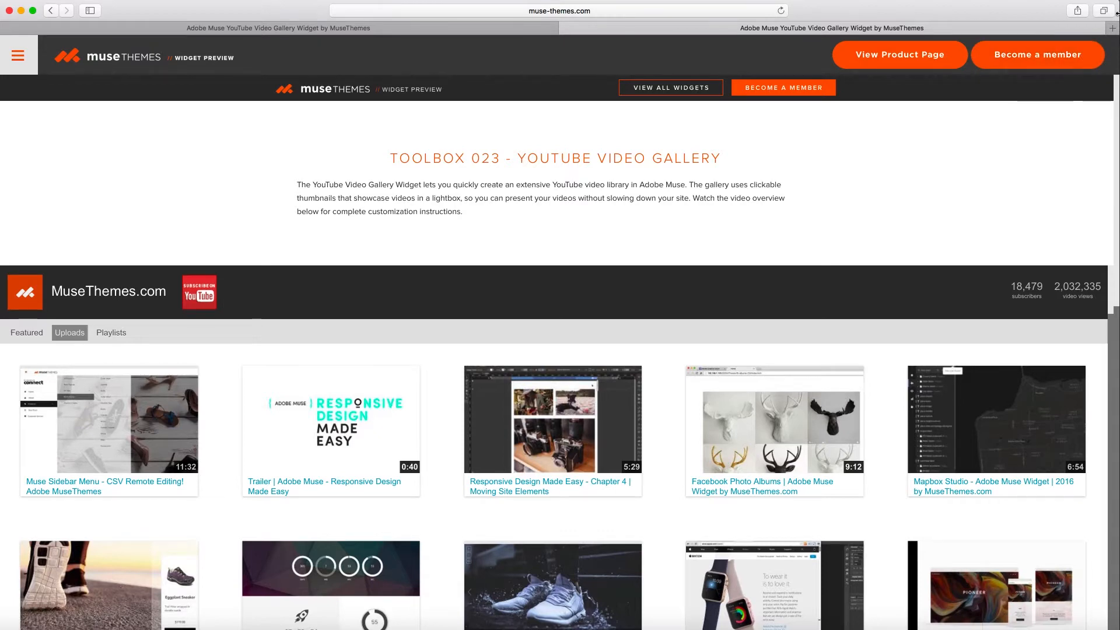
pyautogui.moveTo(1117, 13)
pyautogui.mouseDown()
pyautogui.moveTo(790, 22)
pyautogui.moveTo(1118, 28)
pyautogui.mouseUp()
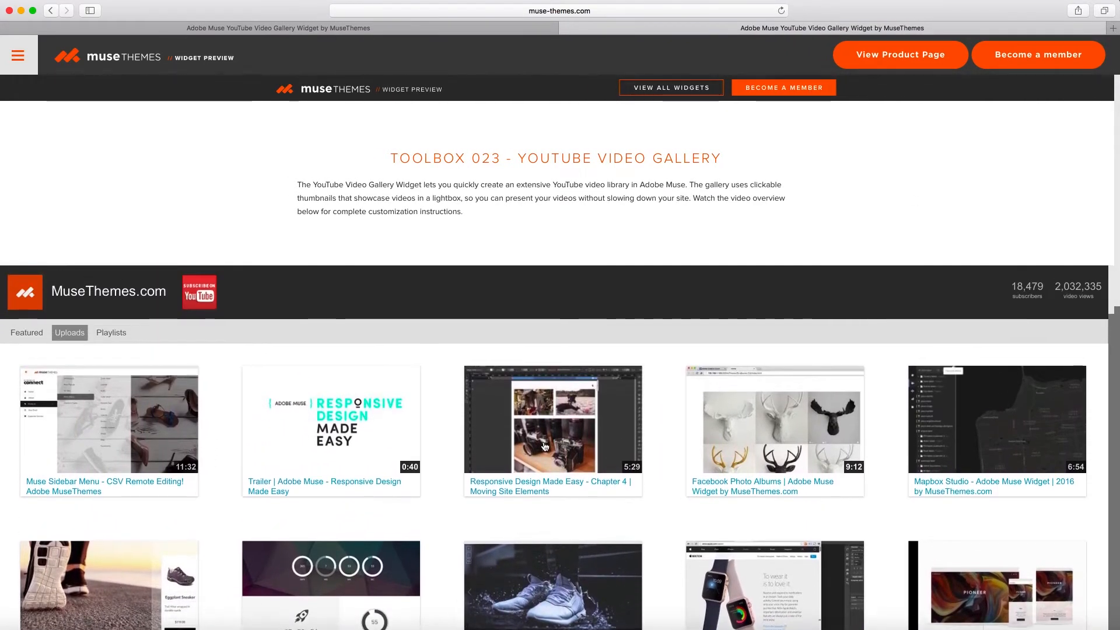
# - Switch to Adobe Muse, place the YouTube Video Gallery widget on the Home page and position it at about X 80, Y 59
pyautogui.click(204, 624)
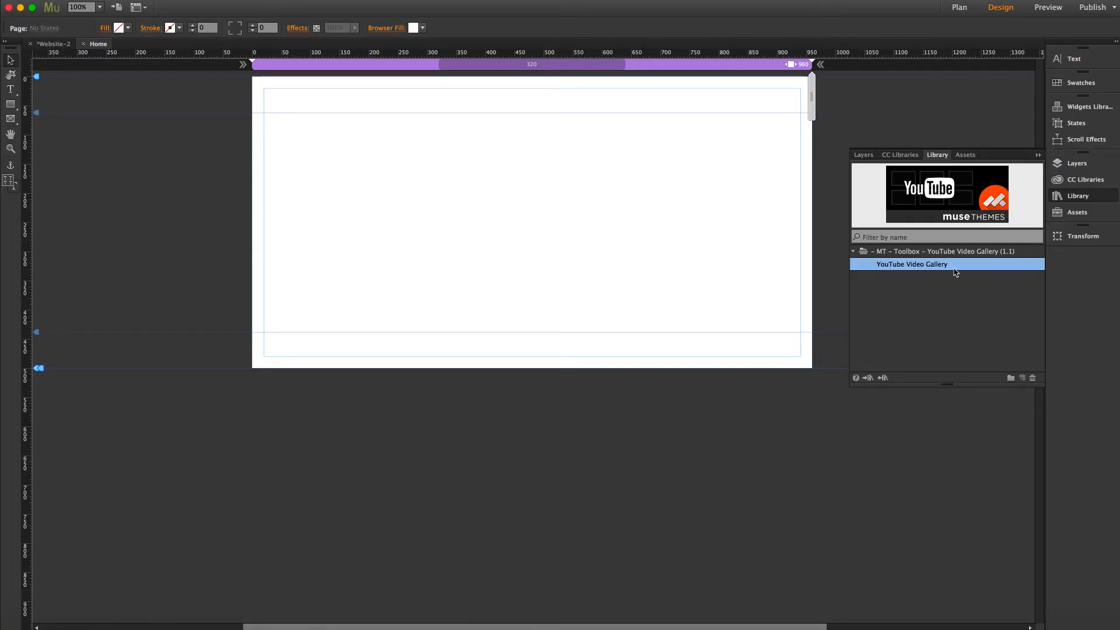
pyautogui.moveTo(956, 272); pyautogui.dragTo(265, 109)
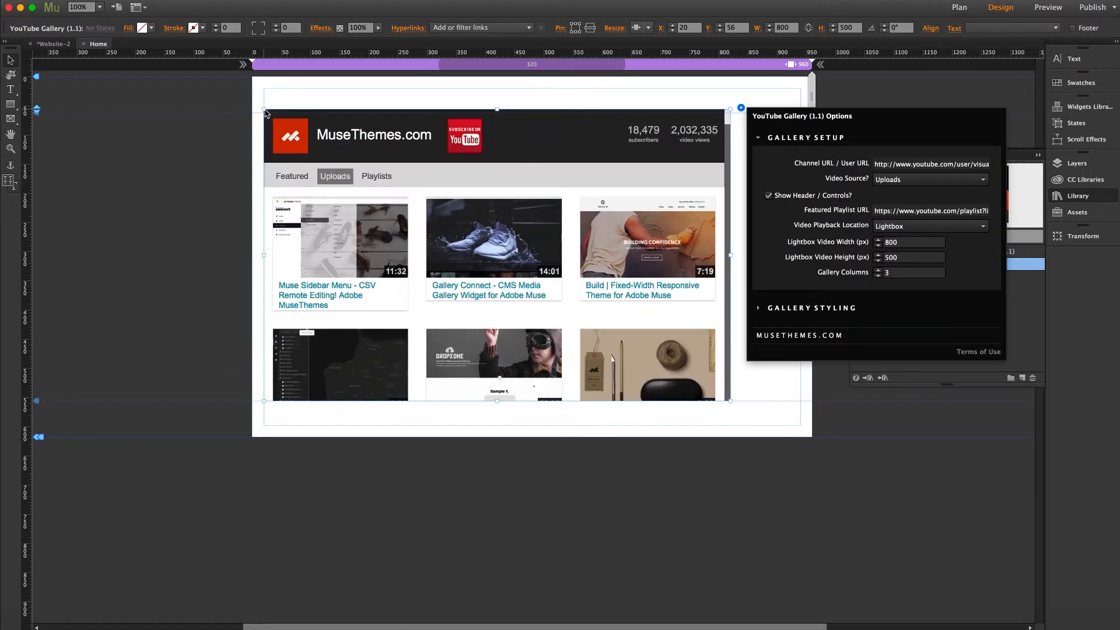
pyautogui.press('Escape')
pyautogui.click(522, 170)
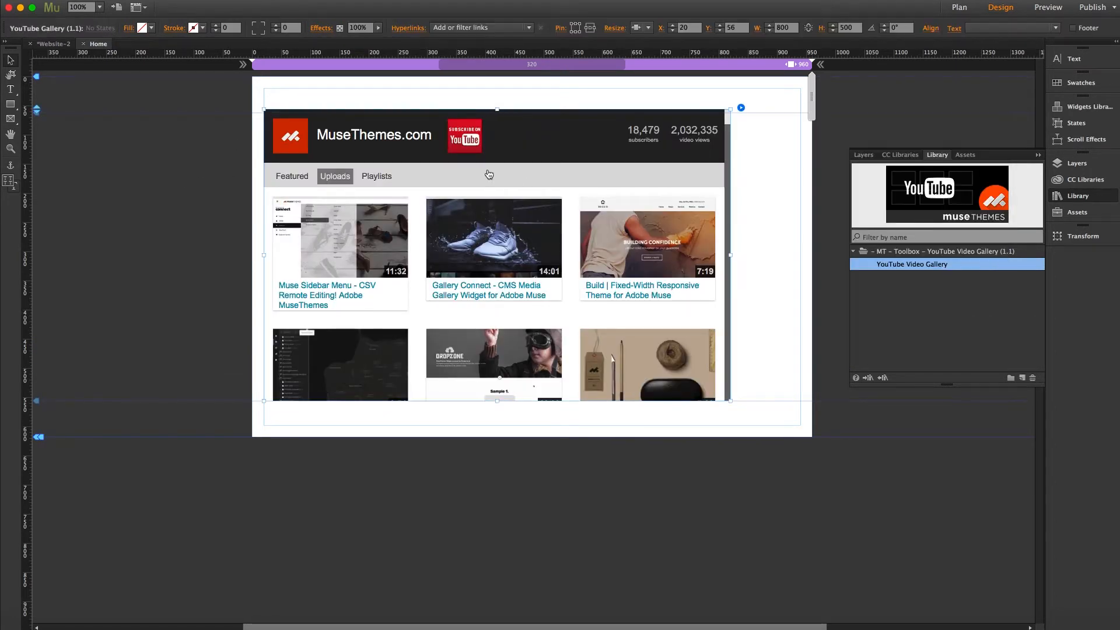
pyautogui.moveTo(489, 175); pyautogui.dragTo(523, 173)
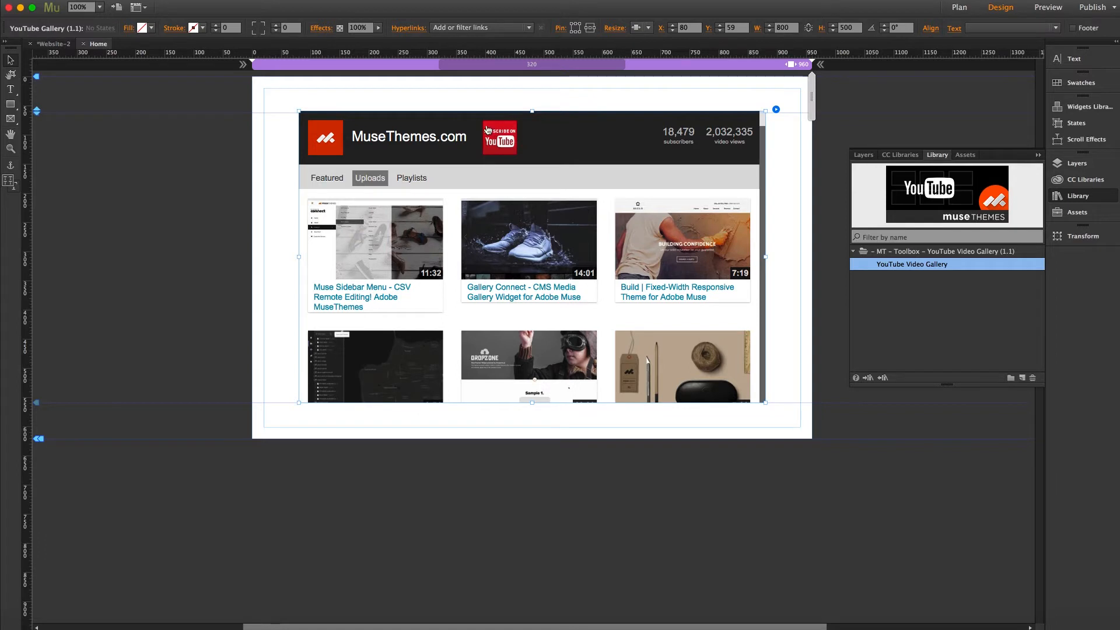
# - View the gallery's options, then check the page's browser preview by browsing the thumbnails and opening the Gallery Connect video in the lightbox
pyautogui.click(776, 110)
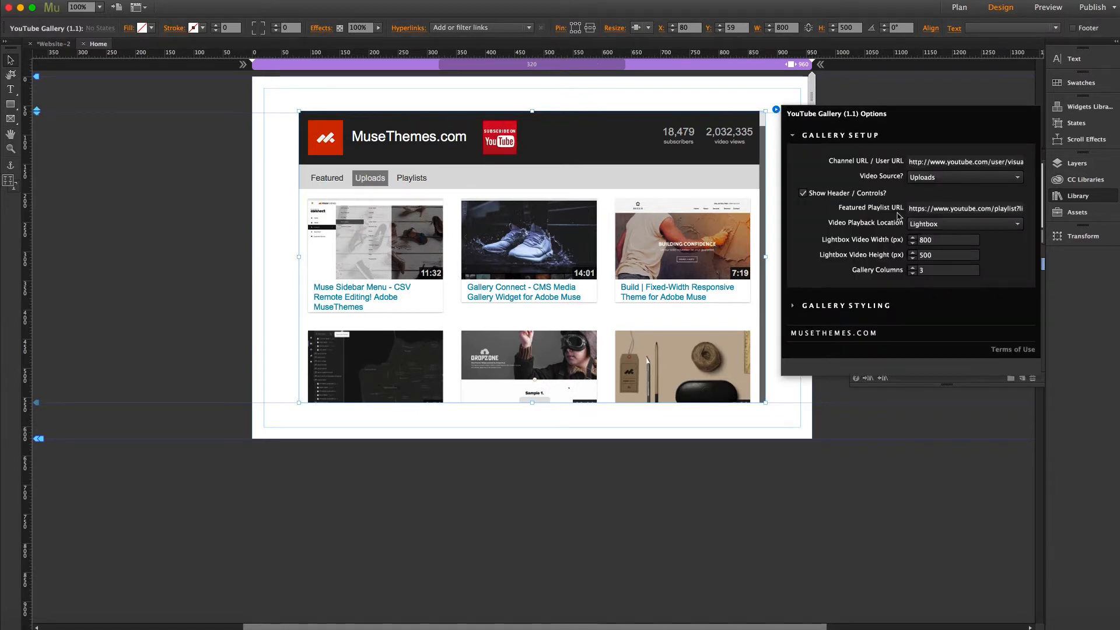
pyautogui.click(777, 111)
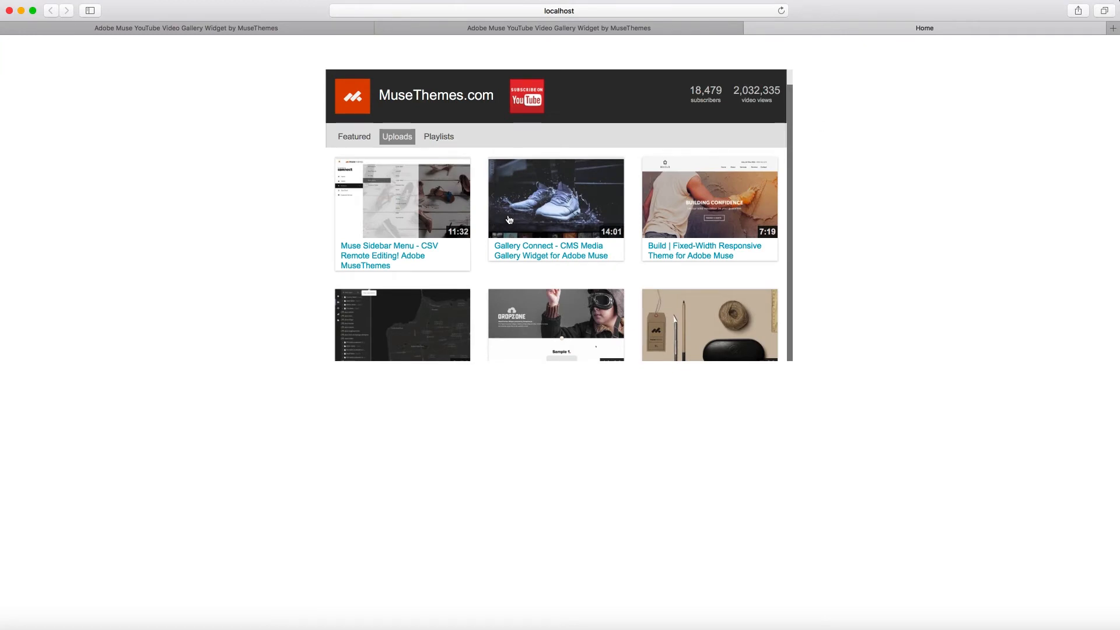
pyautogui.scroll(-4, 623, 241)
pyautogui.scroll(-5, 624, 240)
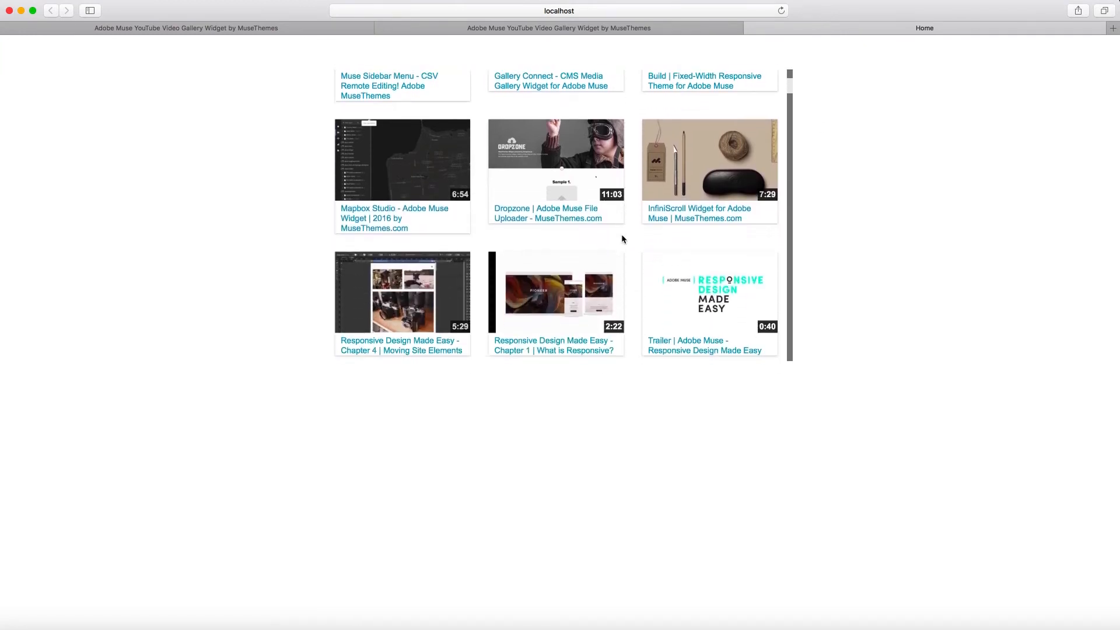
pyautogui.scroll(3, 622, 239)
pyautogui.scroll(8, 622, 239)
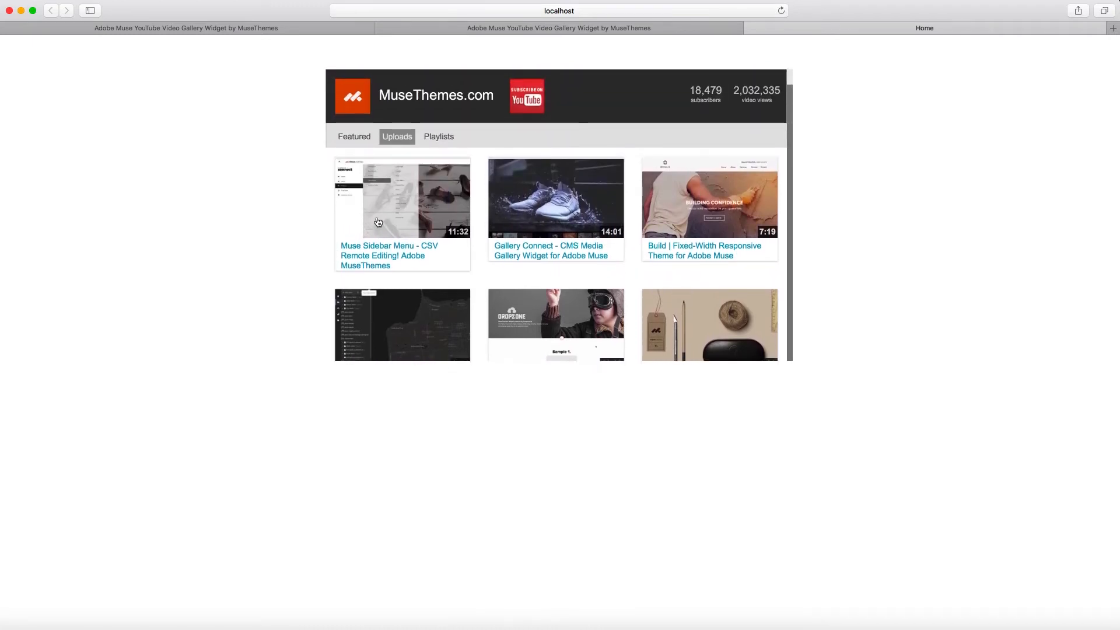
pyautogui.click(577, 197)
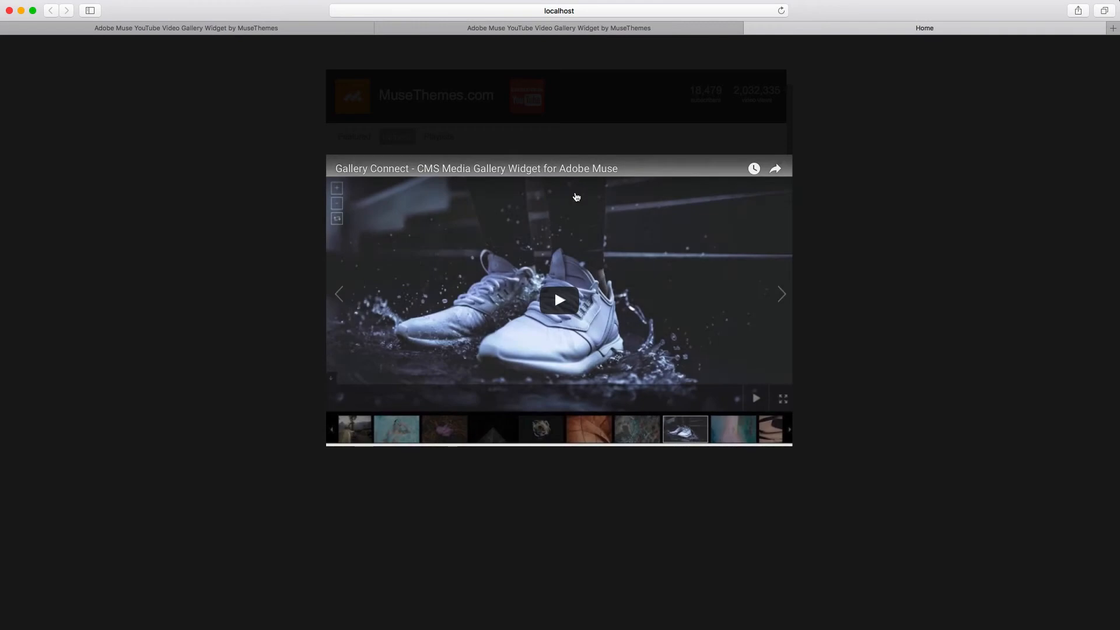
pyautogui.click(855, 221)
pyautogui.scroll(-4, 698, 225)
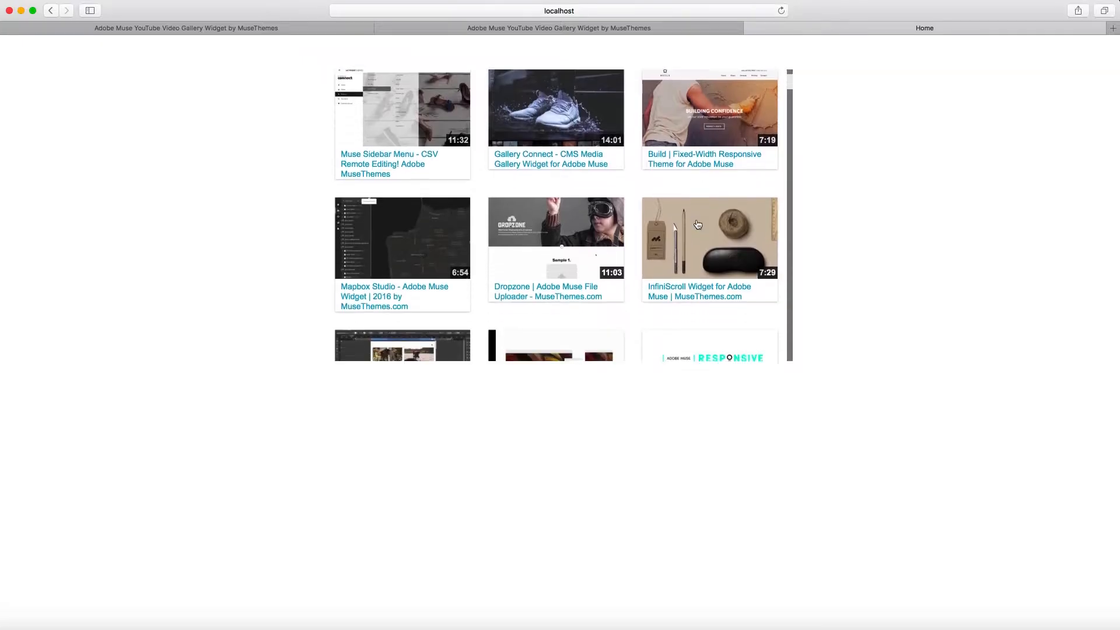
pyautogui.scroll(4, 698, 225)
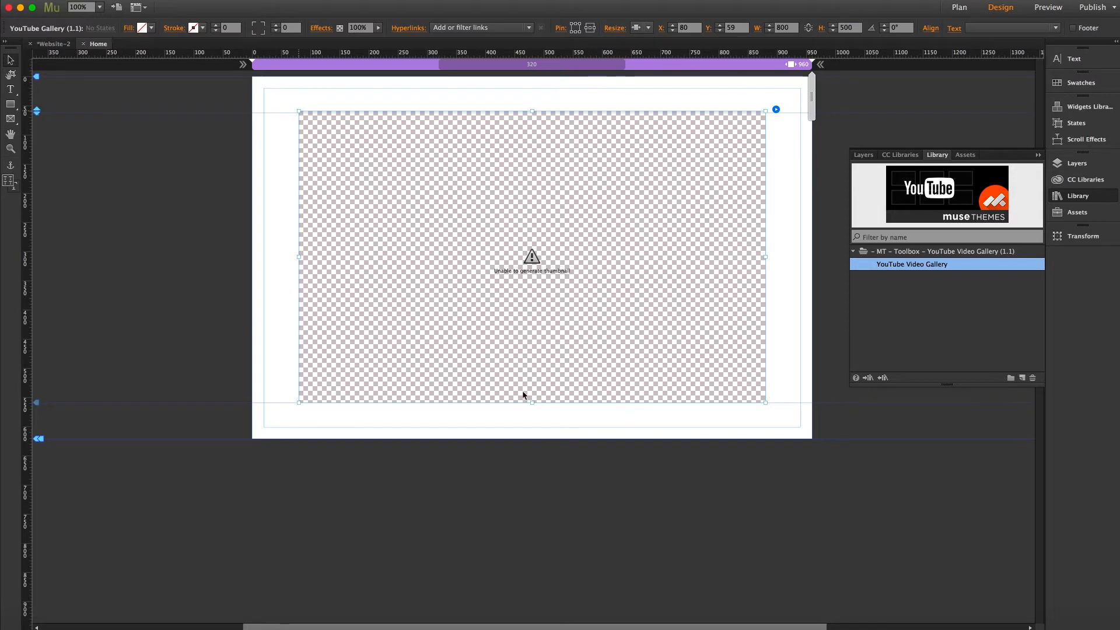
# - Enlarge the gallery to about 665 px high and set its resize option to stretch across the full 960 px page width
pyautogui.moveTo(531, 402); pyautogui.dragTo(533, 500)
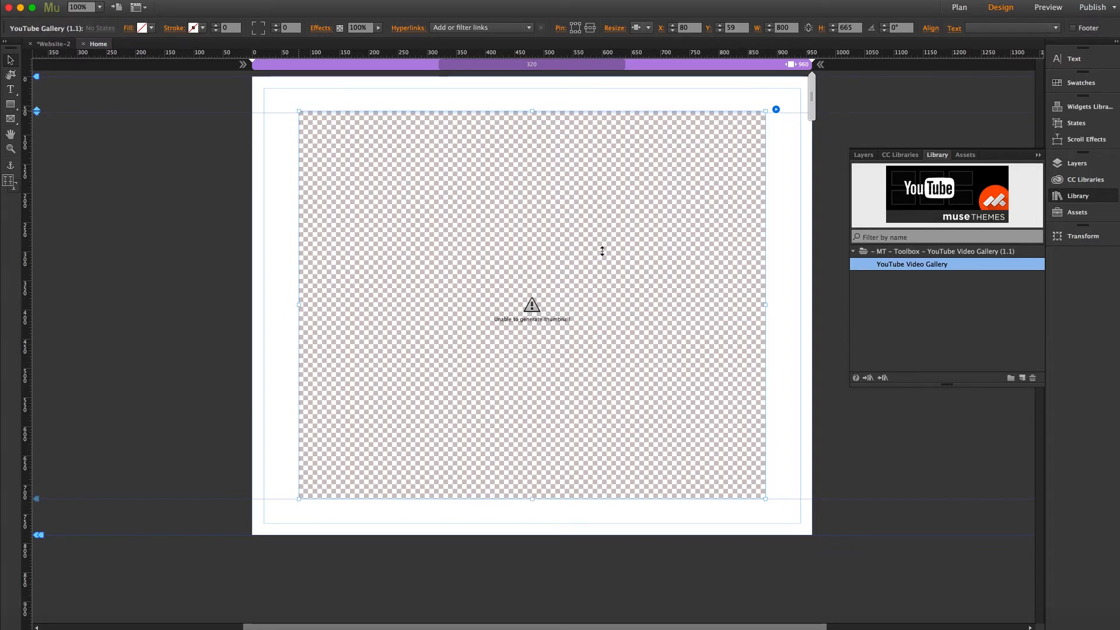
pyautogui.click(647, 27)
pyautogui.click(652, 81)
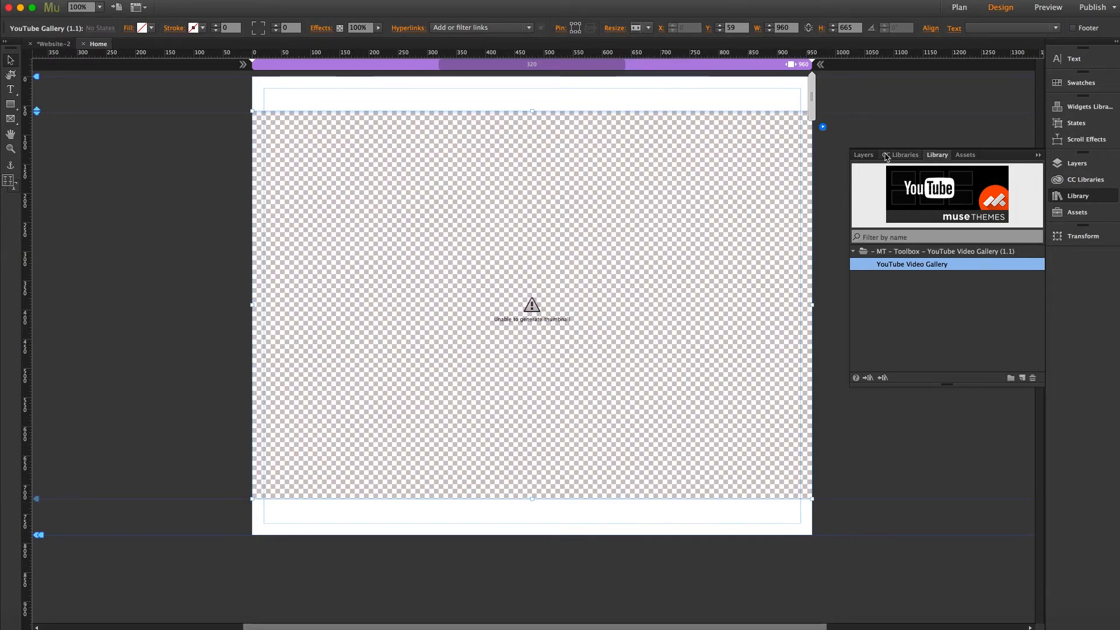
# - Examine the gallery's Channel URL and Video Source options and compare them with the gallery header in the browser preview
pyautogui.click(822, 128)
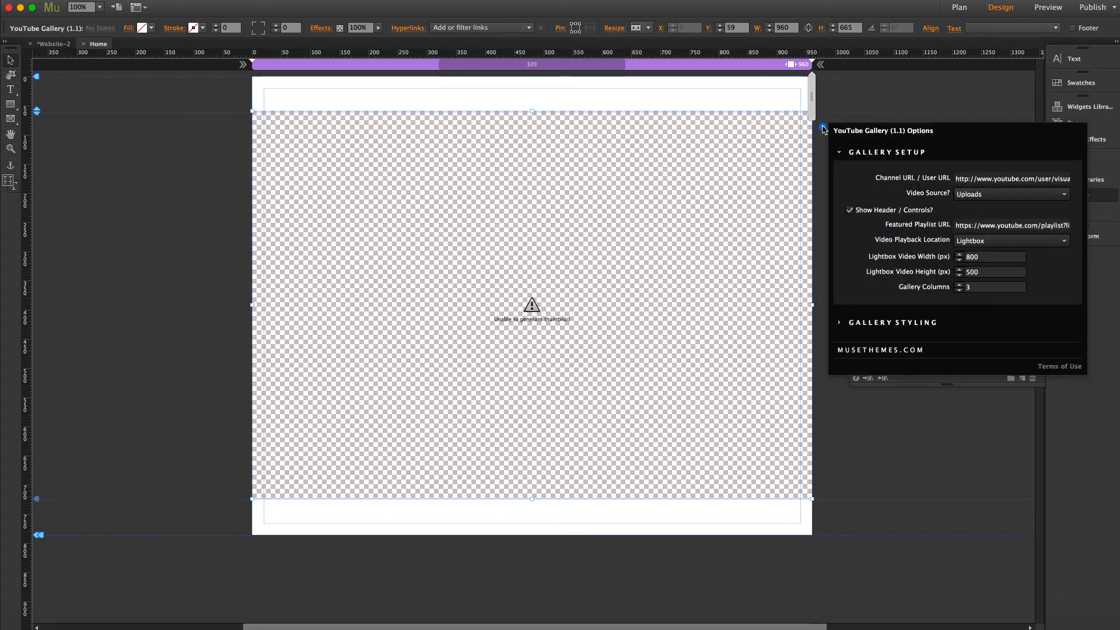
pyautogui.moveTo(956, 179); pyautogui.dragTo(1045, 185)
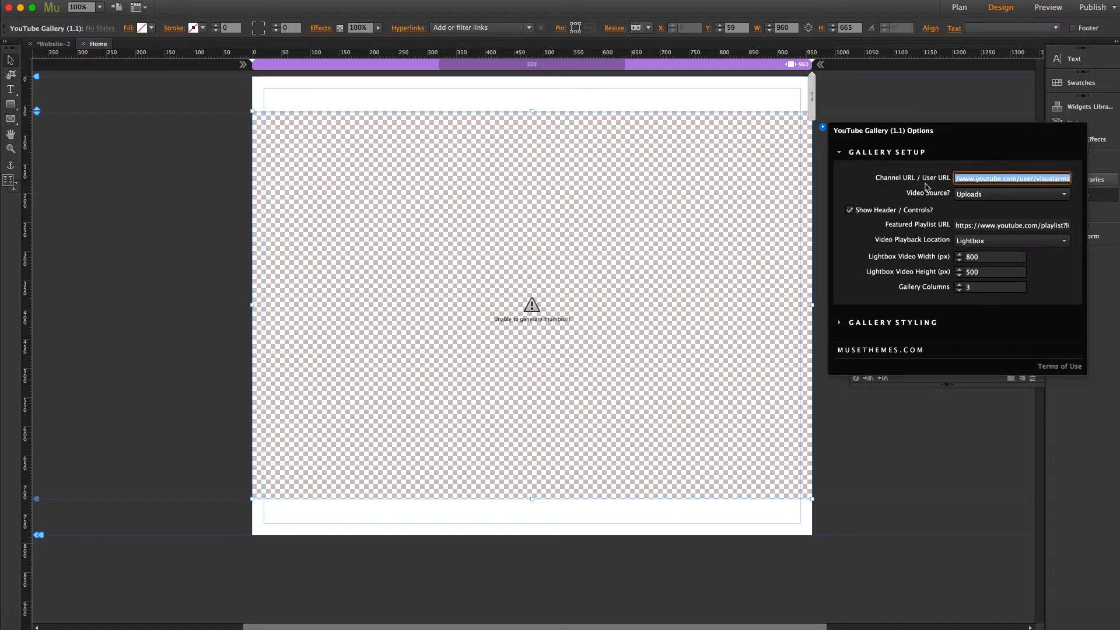
pyautogui.click(976, 195)
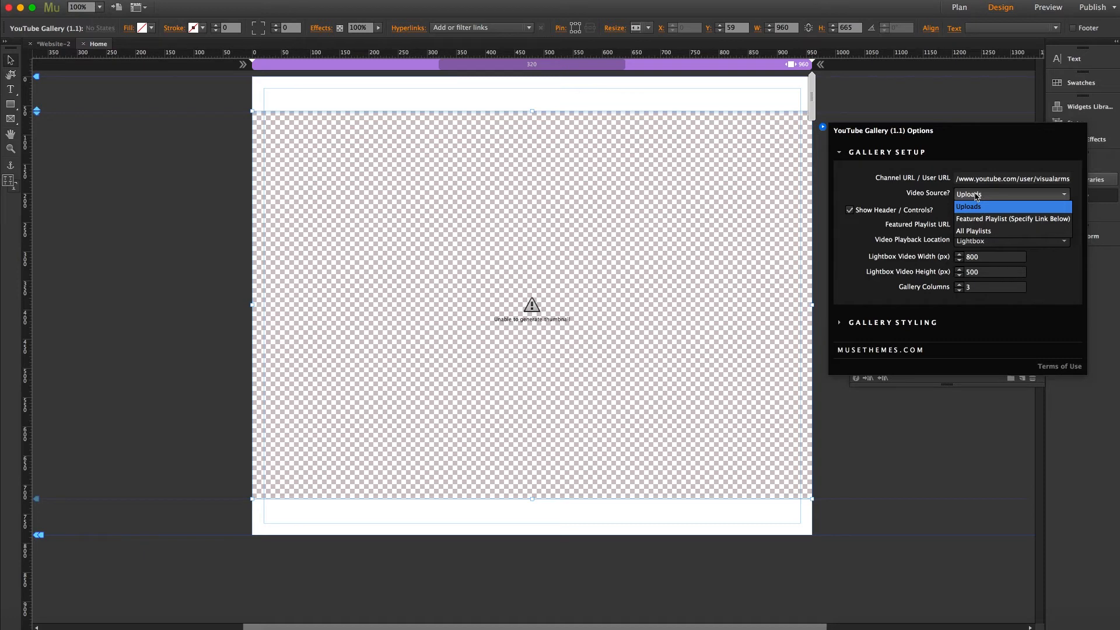
pyautogui.click(976, 195)
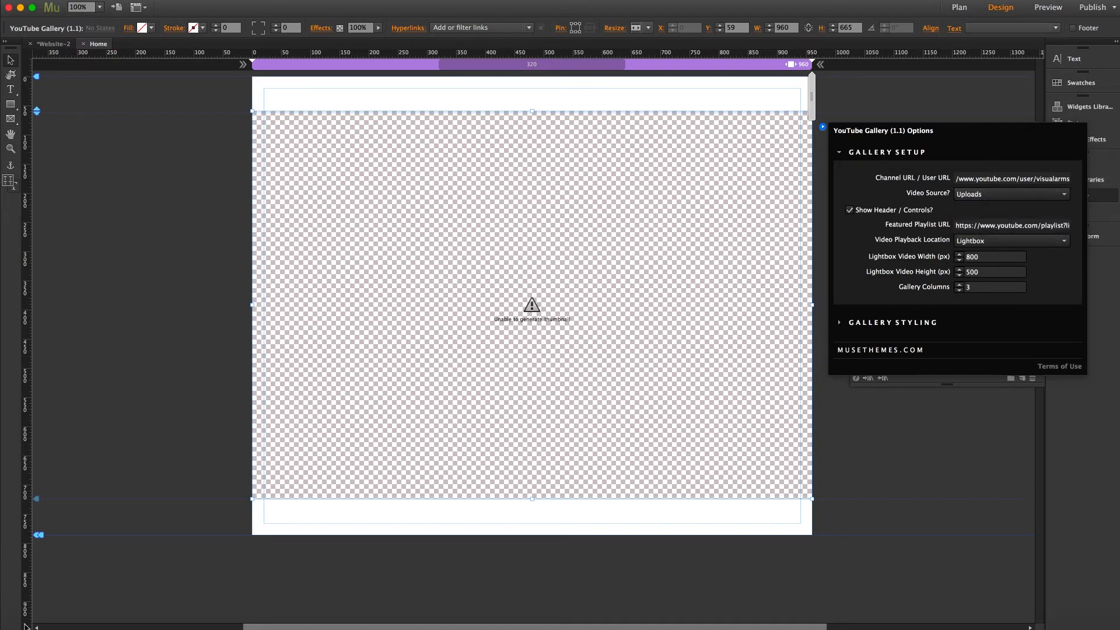
pyautogui.click(51, 623)
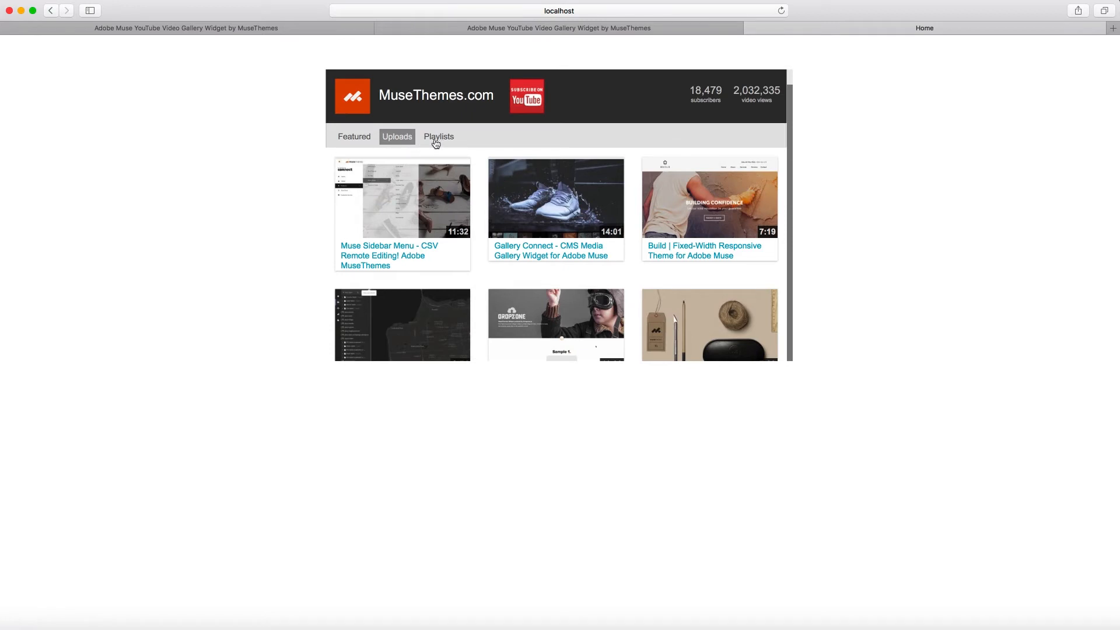
pyautogui.click(204, 622)
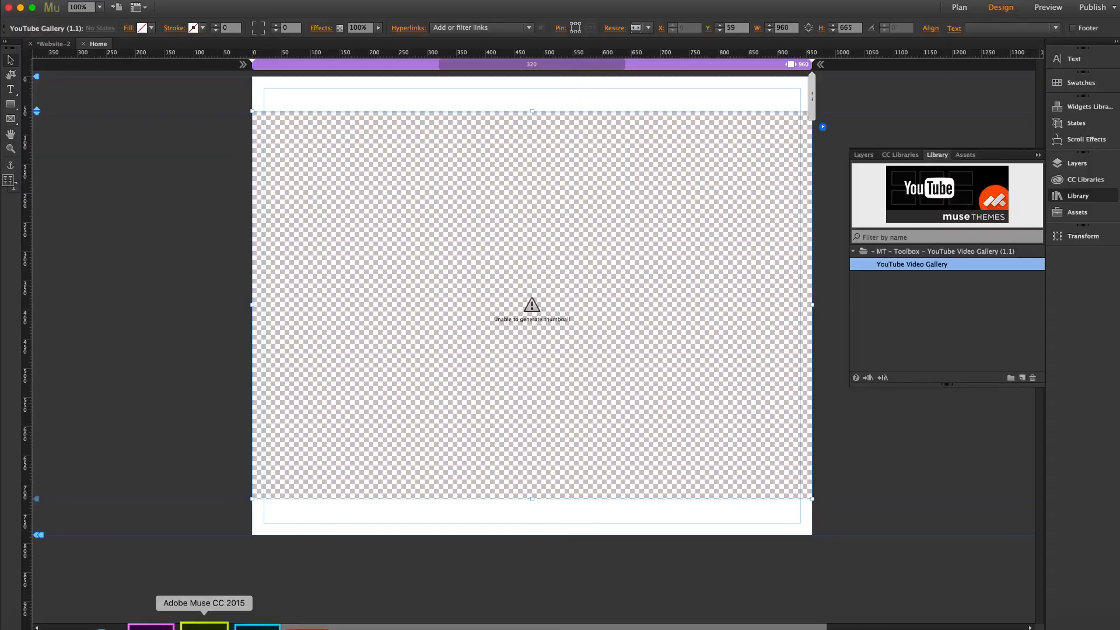
# - In Adobe Muse, review the gallery's Video Source choices and Featured Playlist URL, keeping Uploads as the source
pyautogui.click(823, 126)
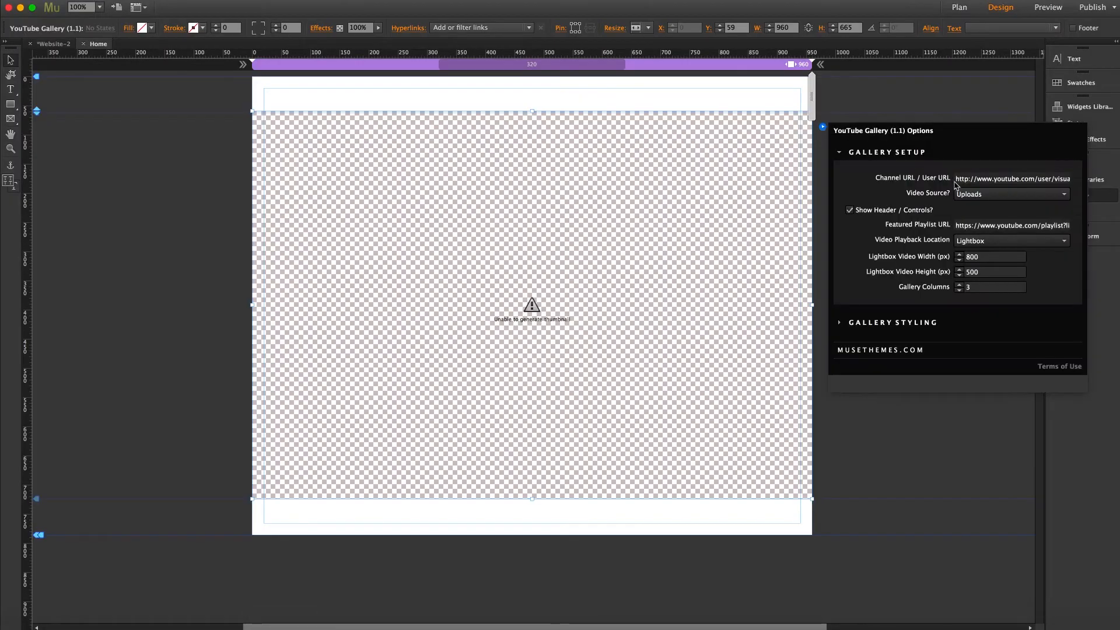
pyautogui.click(972, 195)
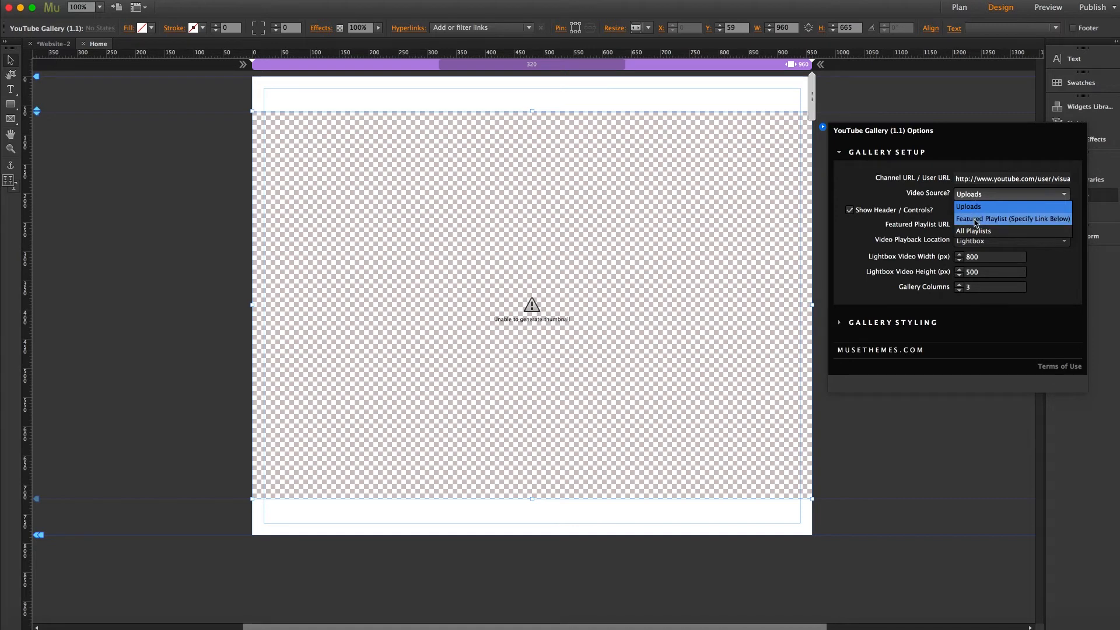
pyautogui.click(944, 211)
pyautogui.click(1005, 226)
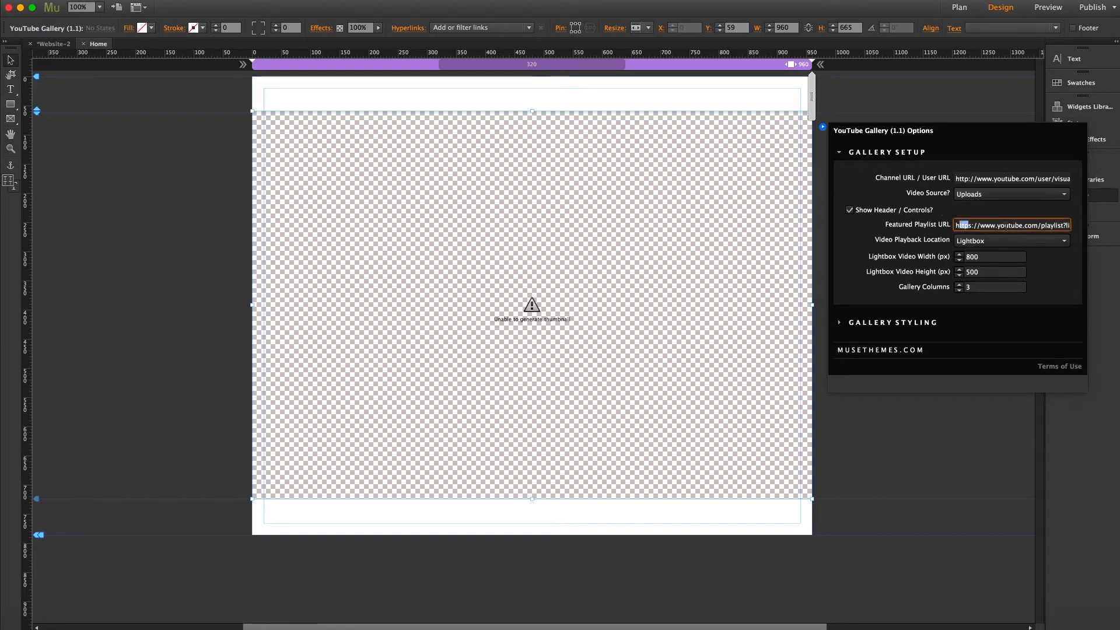
pyautogui.press('super+a')
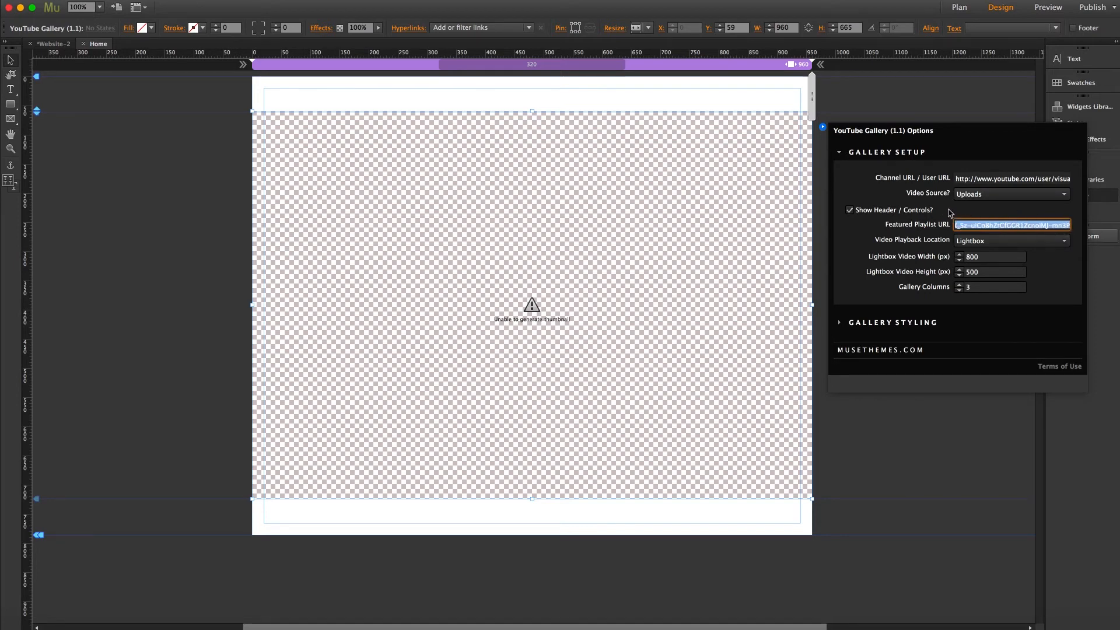
pyautogui.click(960, 195)
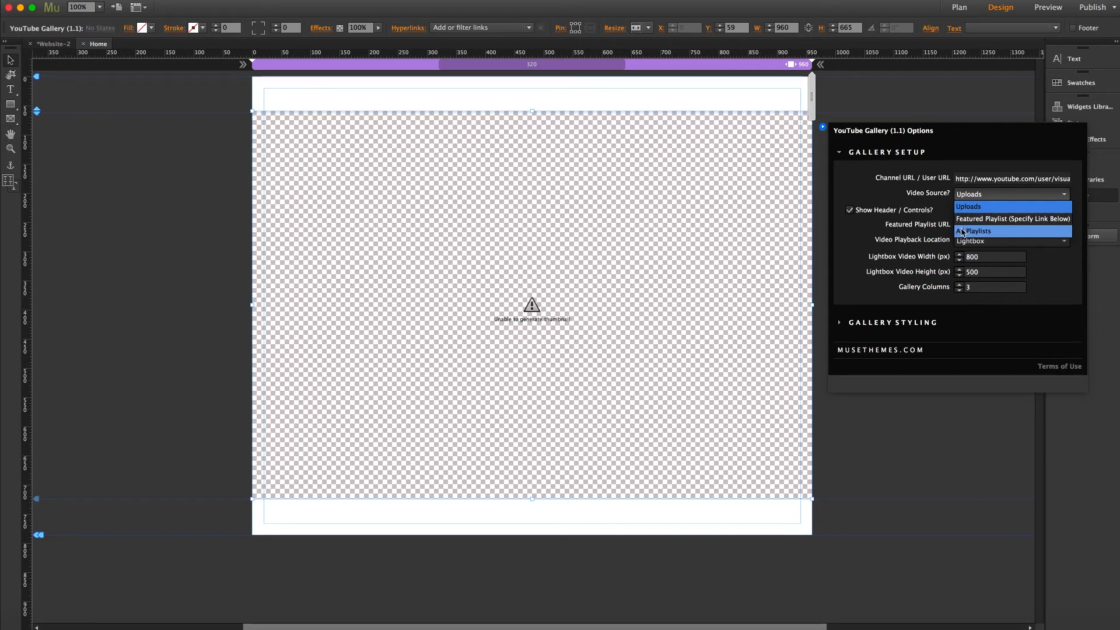
pyautogui.click(980, 207)
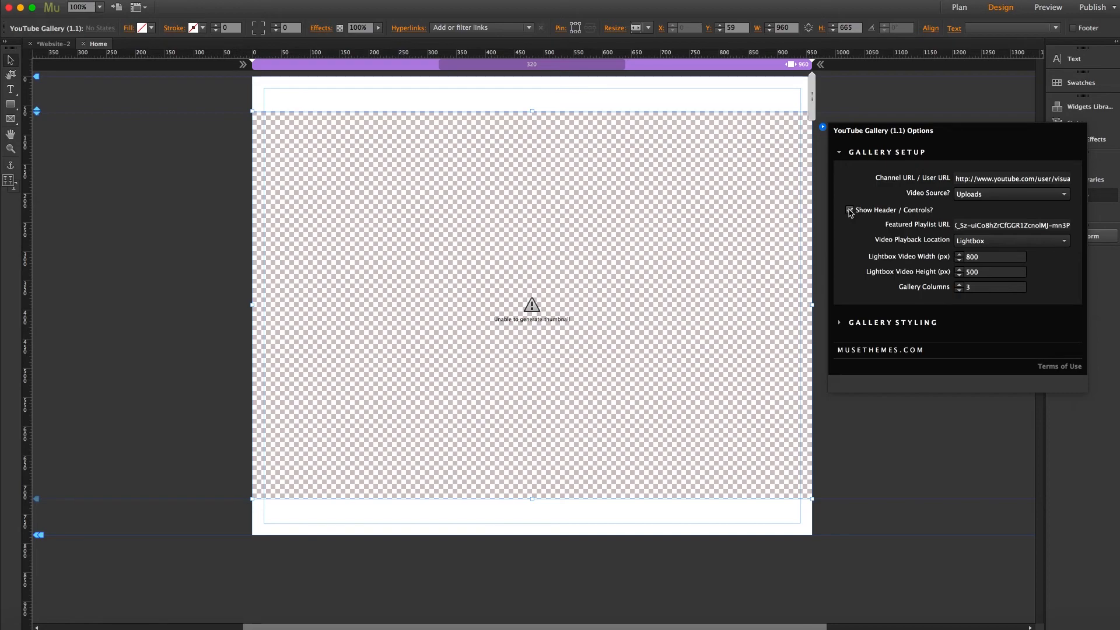
# - Check the header in the browser preview, then turn off Show Header / Controls in Adobe Muse and keep Lightbox as the Video Playback Location
pyautogui.click(56, 618)
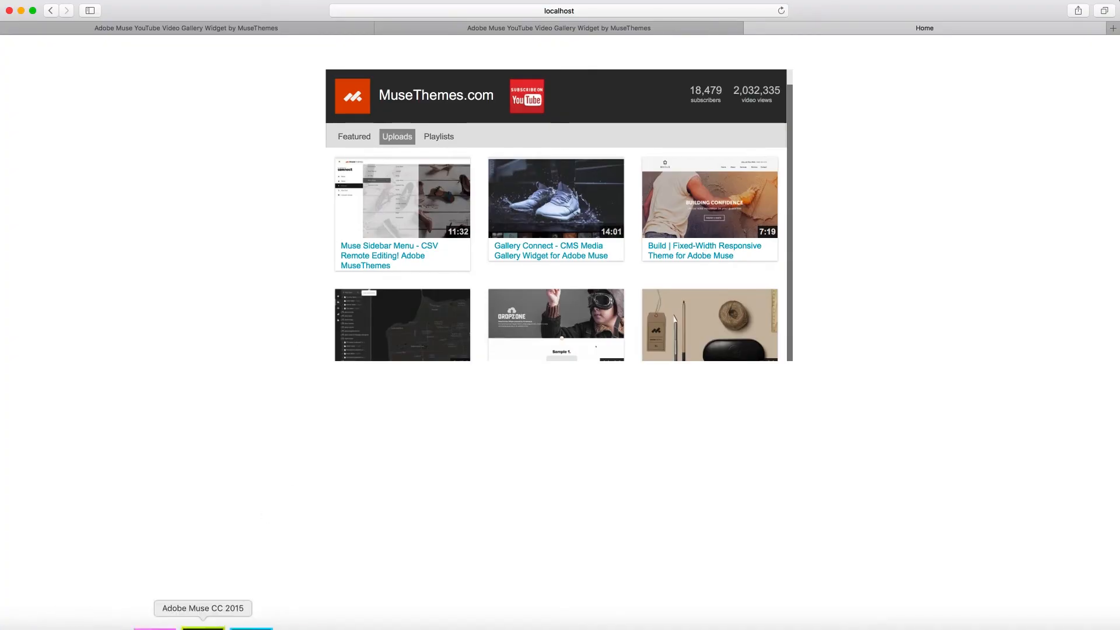
pyautogui.click(201, 624)
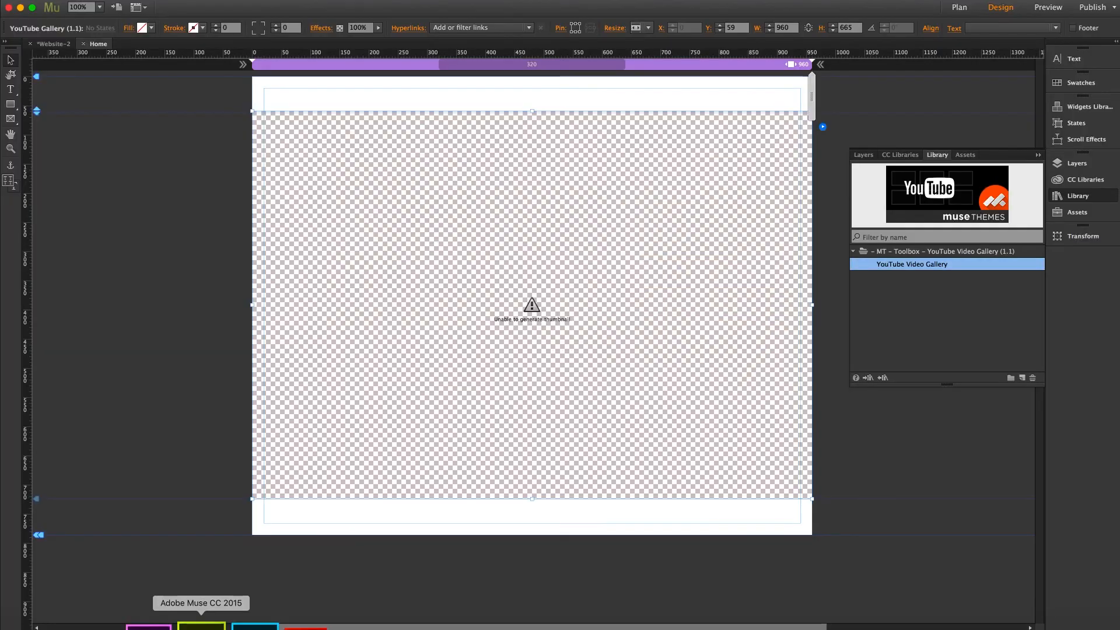
pyautogui.click(823, 127)
pyautogui.click(850, 210)
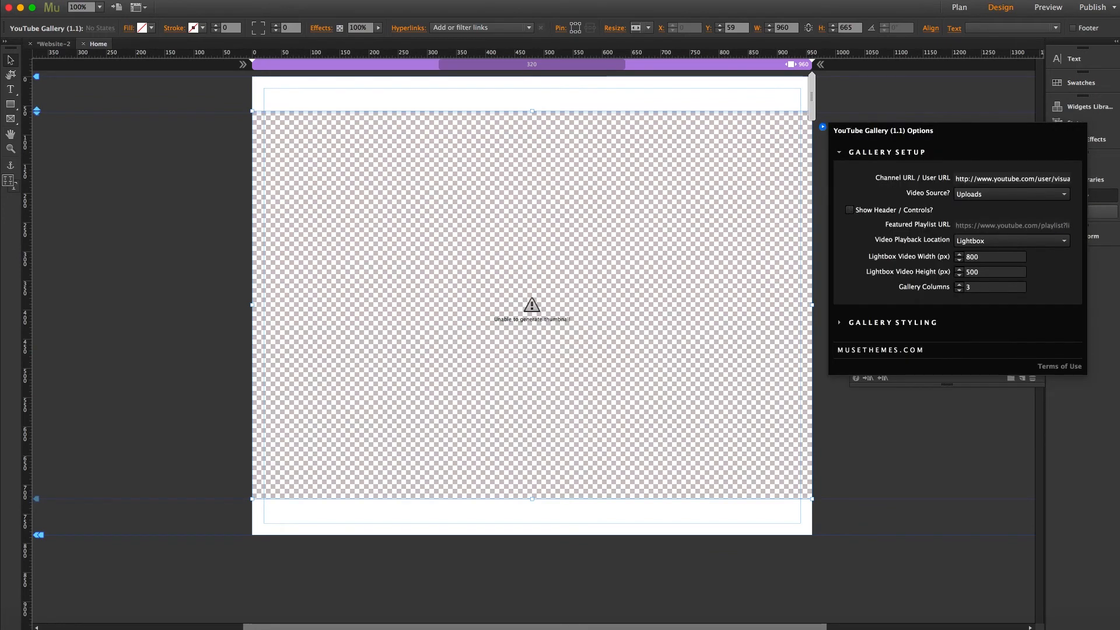
pyautogui.click(1027, 241)
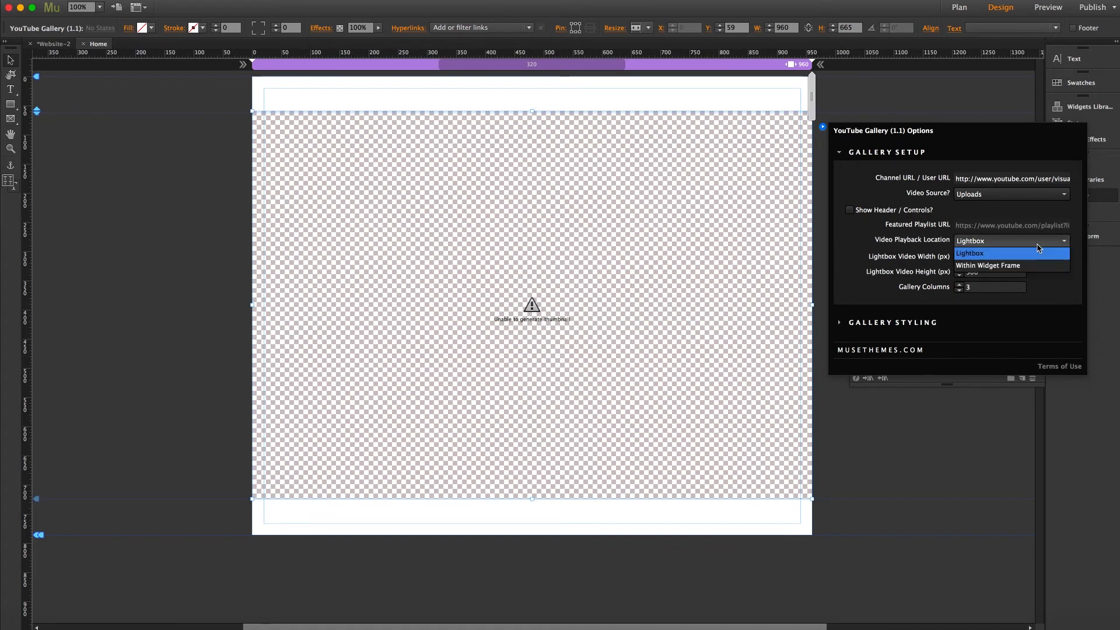
pyautogui.click(981, 246)
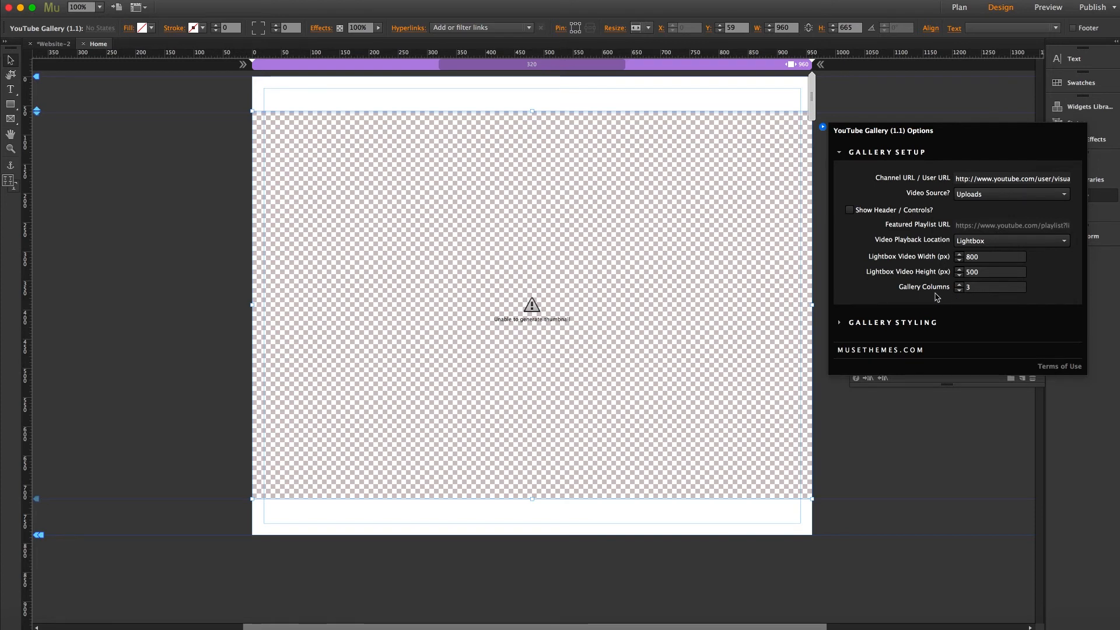
# - Set the gallery's background color to black in its Gallery Styling options
pyautogui.click(887, 325)
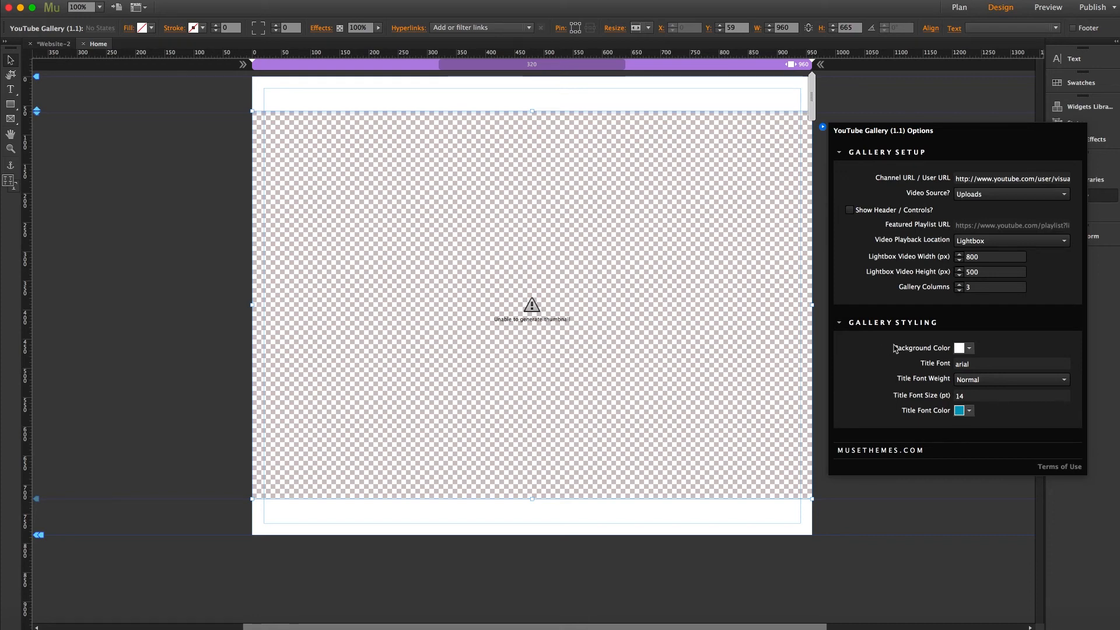
pyautogui.click(970, 349)
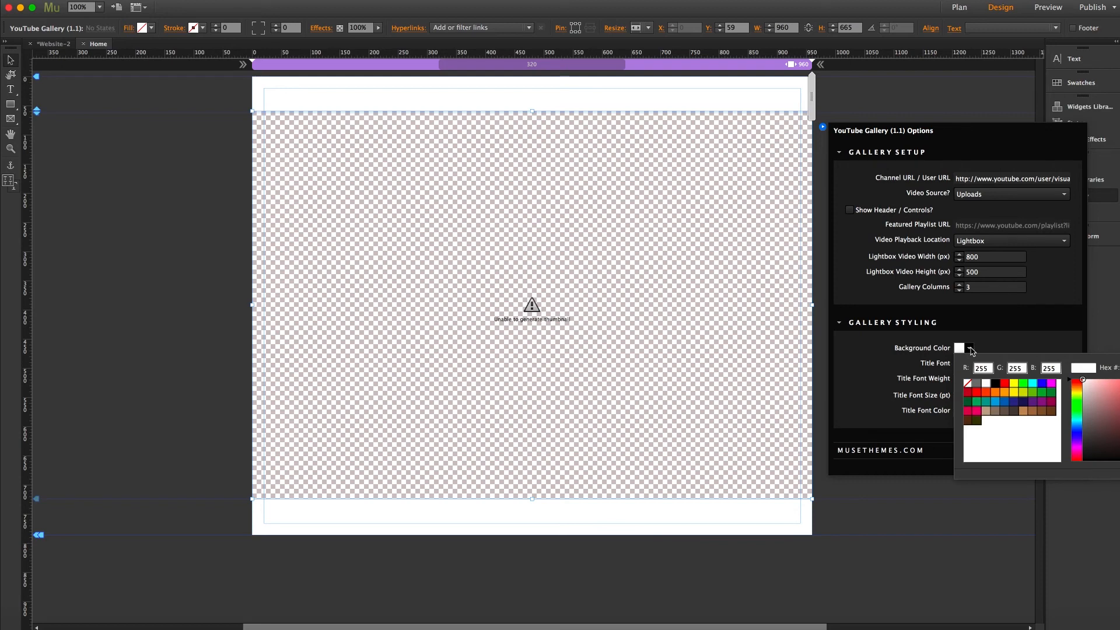
pyautogui.click(996, 384)
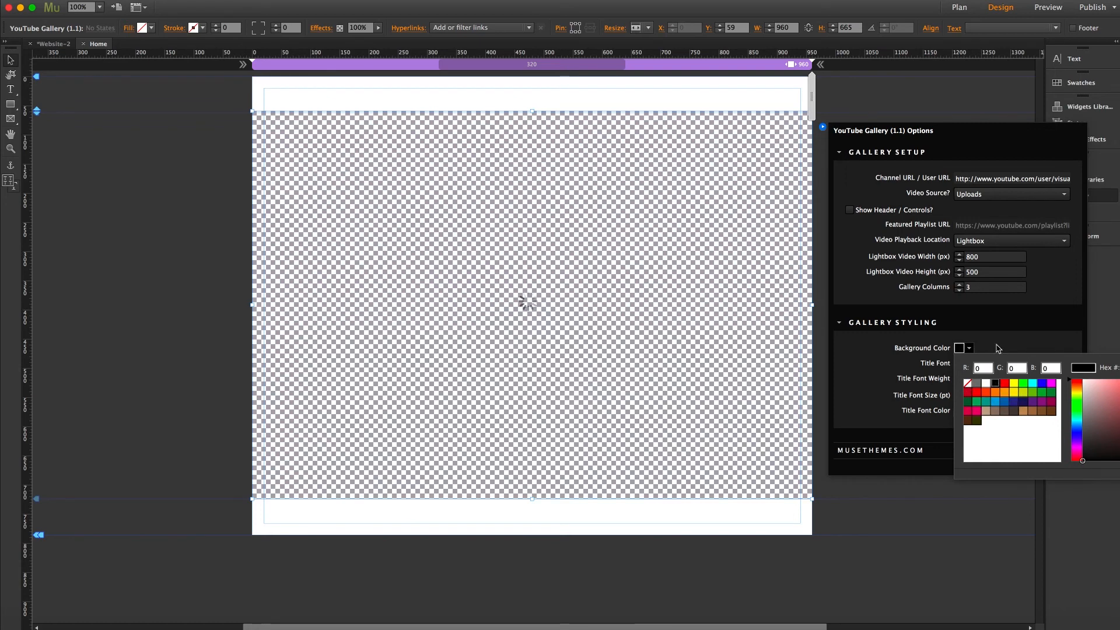
pyautogui.click(997, 348)
# - Style the video titles with Bold weight, a font size of 18 pt and white font color
pyautogui.click(1023, 379)
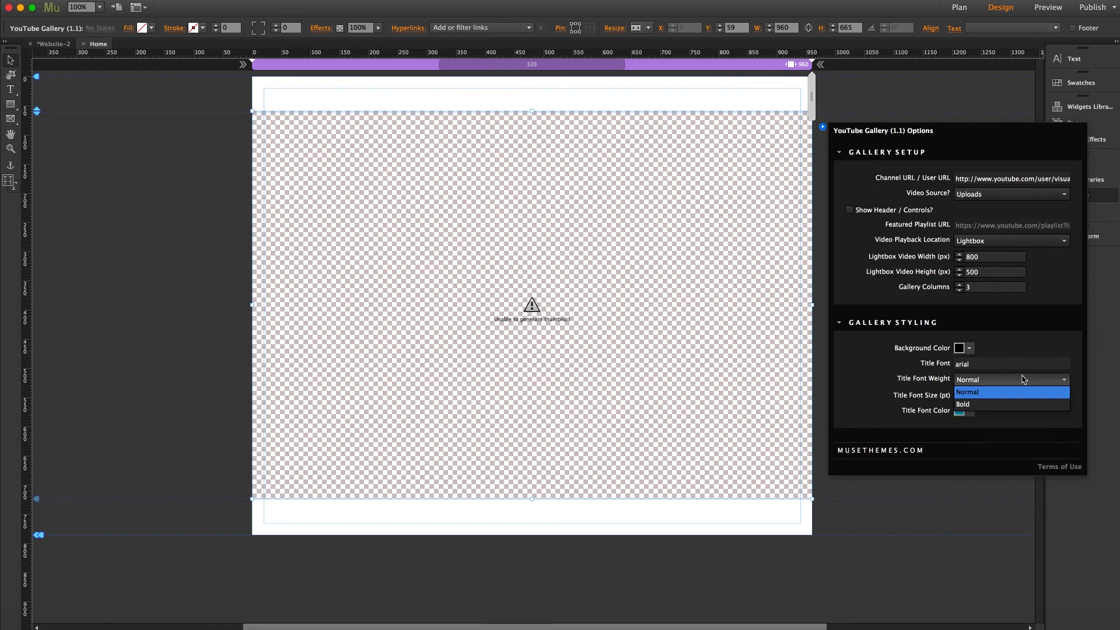
pyautogui.click(979, 403)
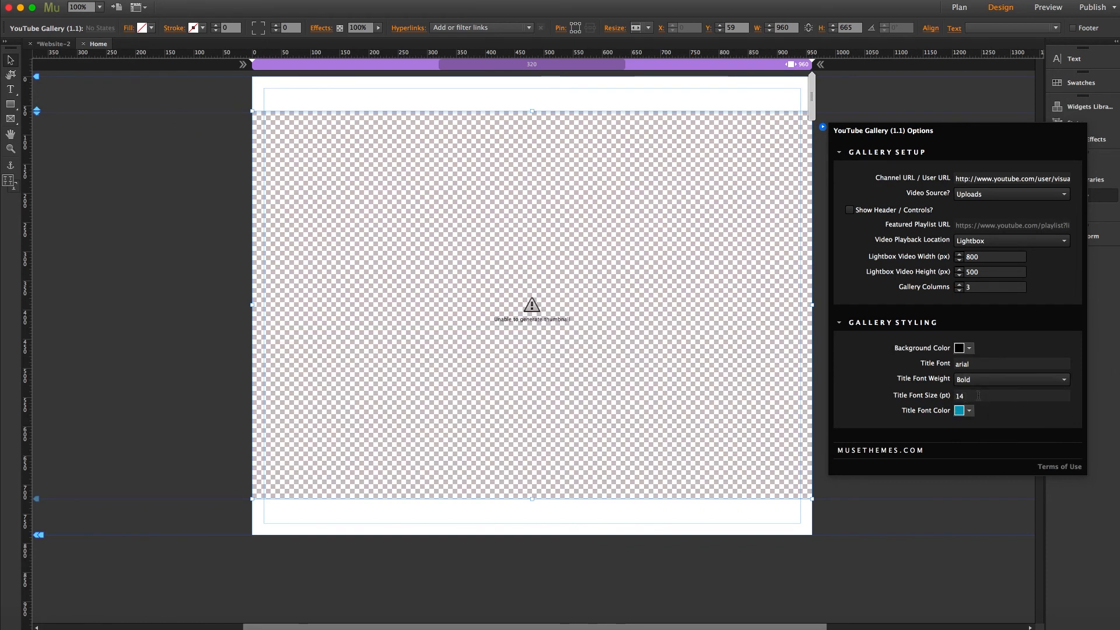
pyautogui.click(979, 395)
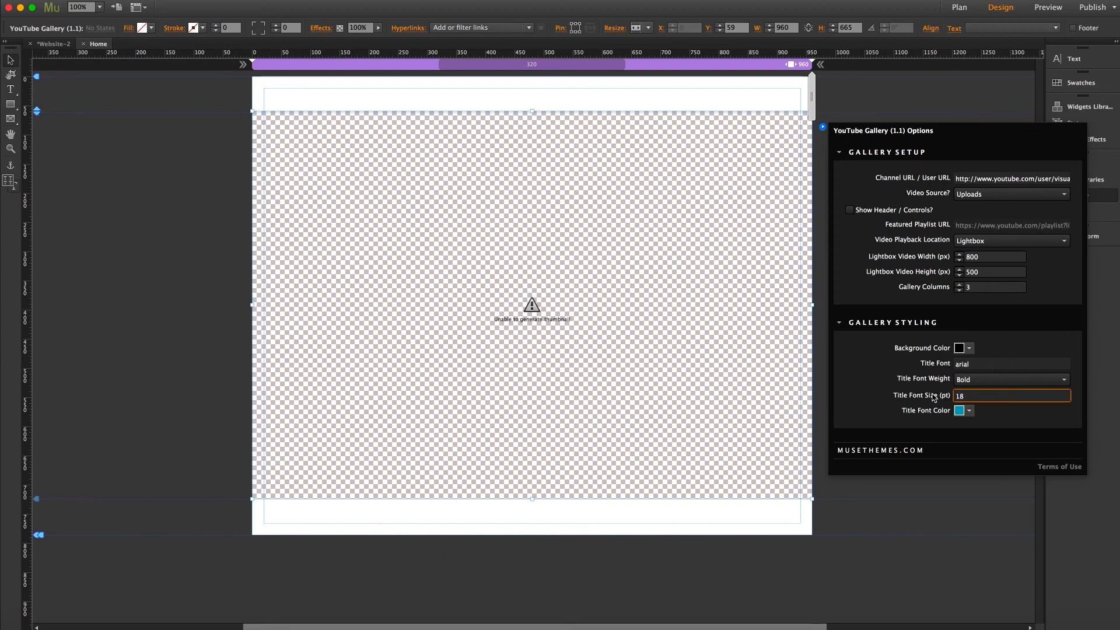
pyautogui.press('Return')
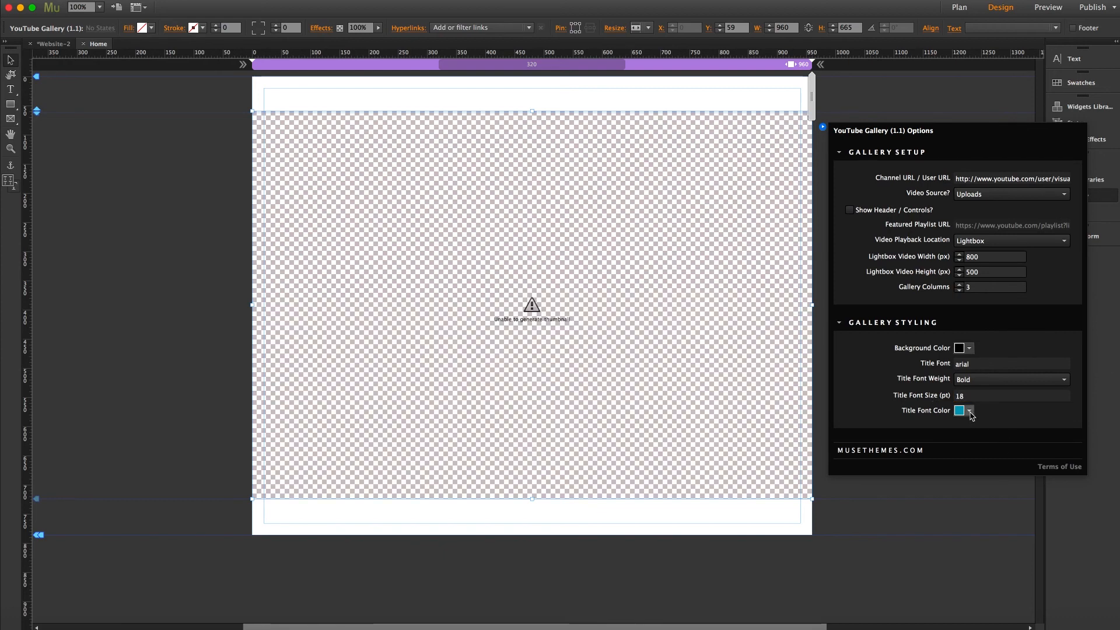
pyautogui.click(970, 411)
pyautogui.click(986, 446)
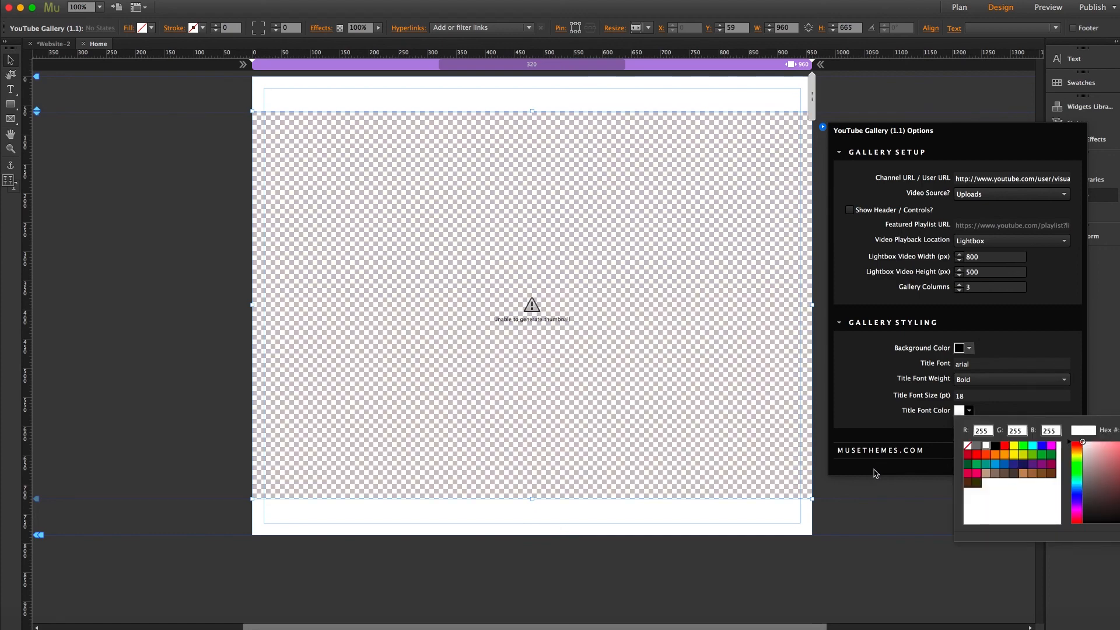
# - Preview the page in the browser and examine the gallery's background, title styling and rows of video thumbnails
pyautogui.press('super+shift+e')
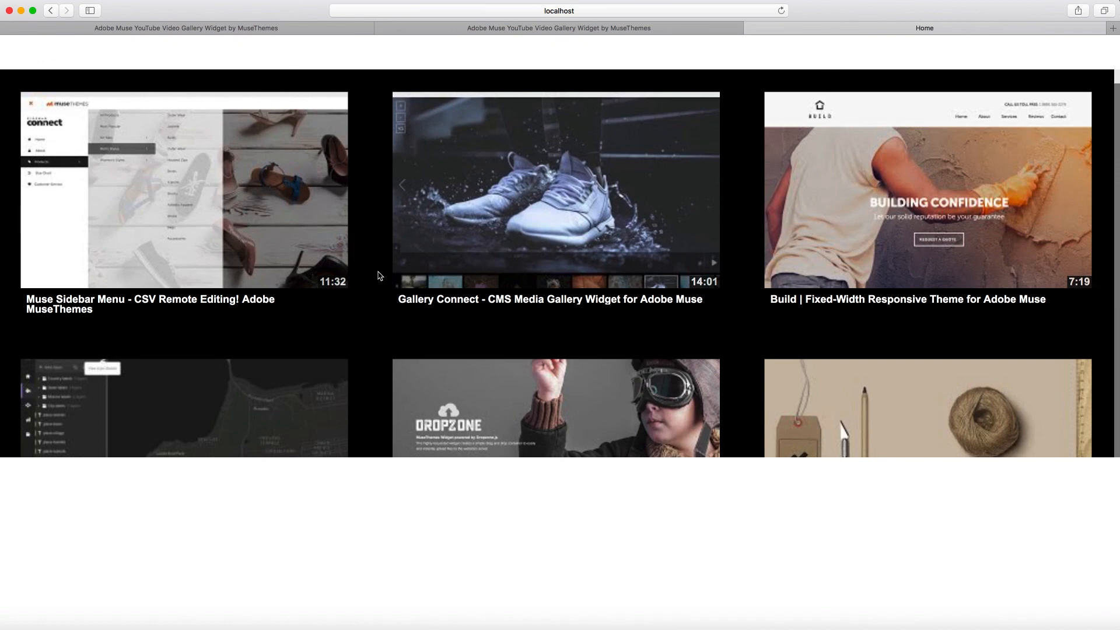
pyautogui.scroll(-4, 374, 296)
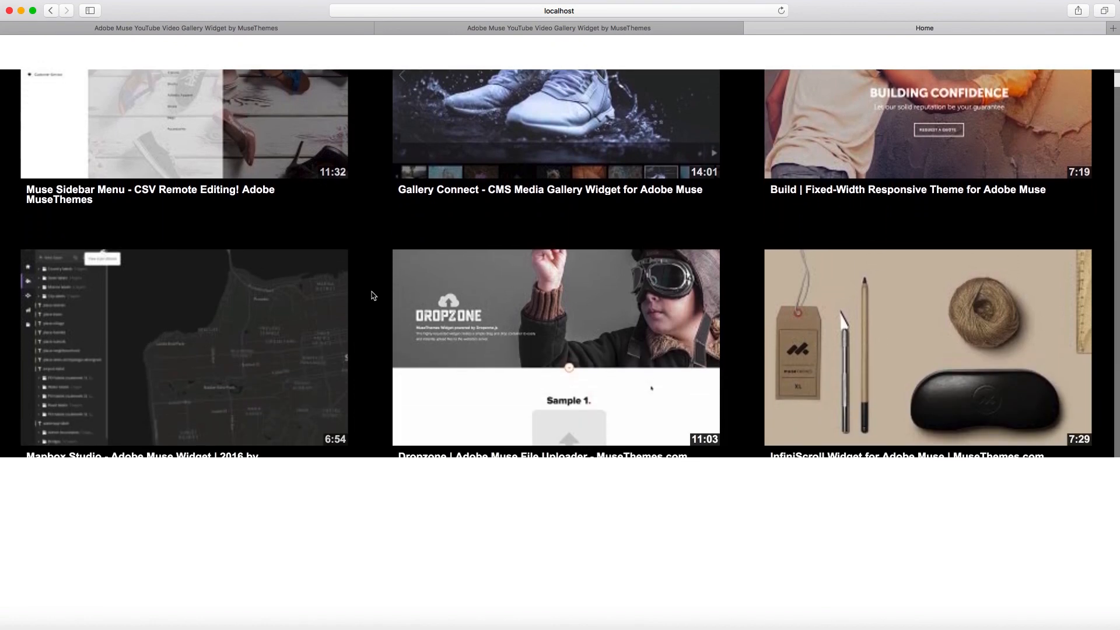
pyautogui.scroll(4, 373, 296)
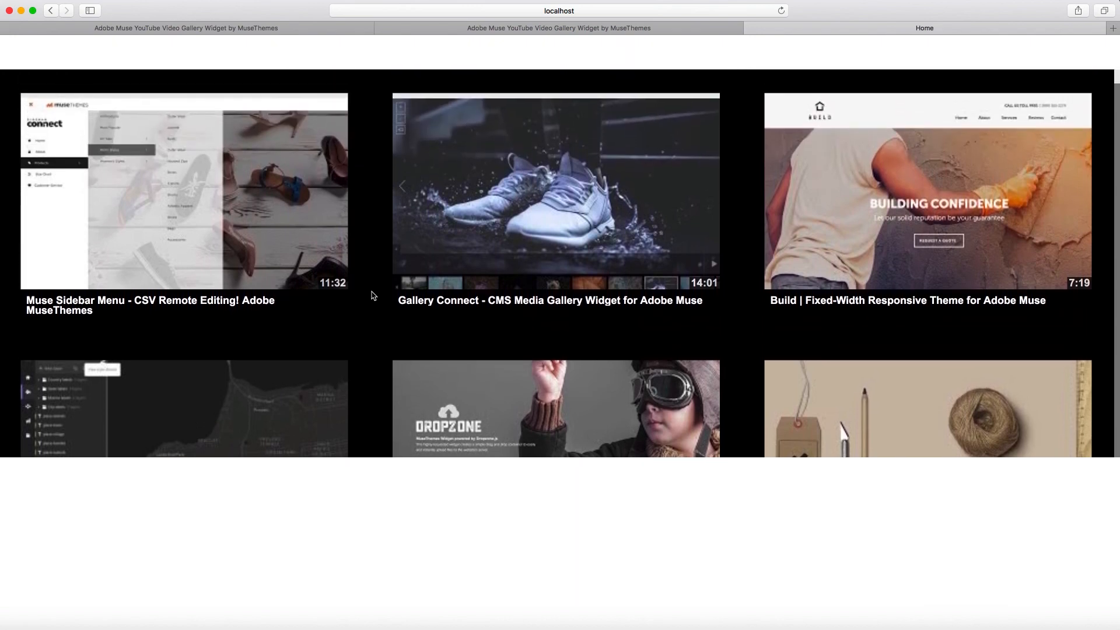
pyautogui.scroll(-2, 374, 283)
pyautogui.scroll(2, 370, 280)
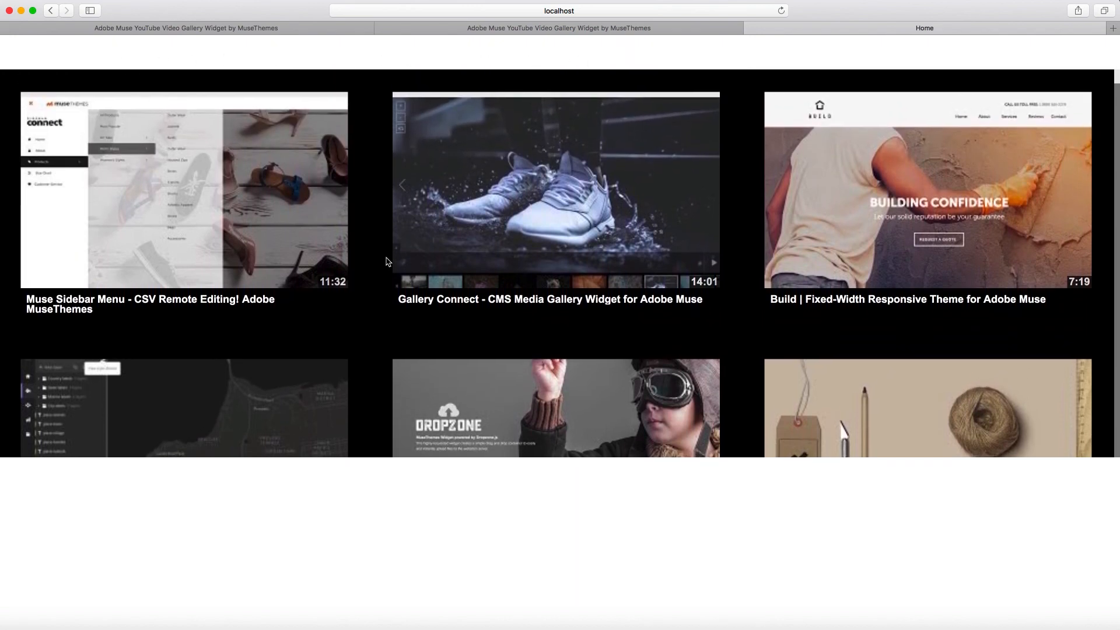
pyautogui.scroll(-6, 375, 283)
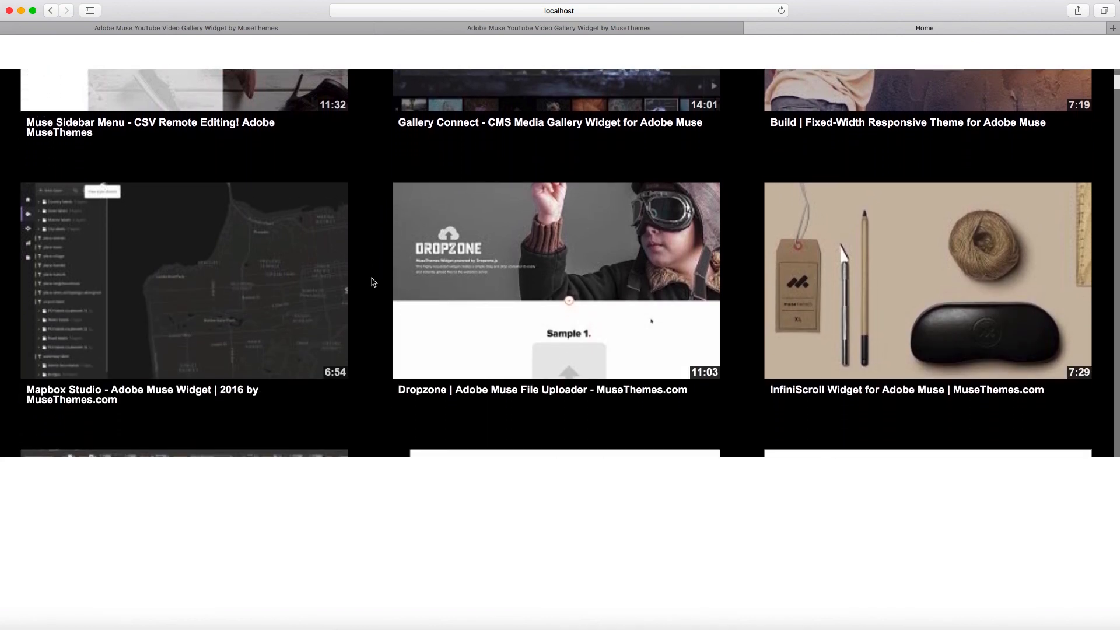
pyautogui.scroll(6, 374, 281)
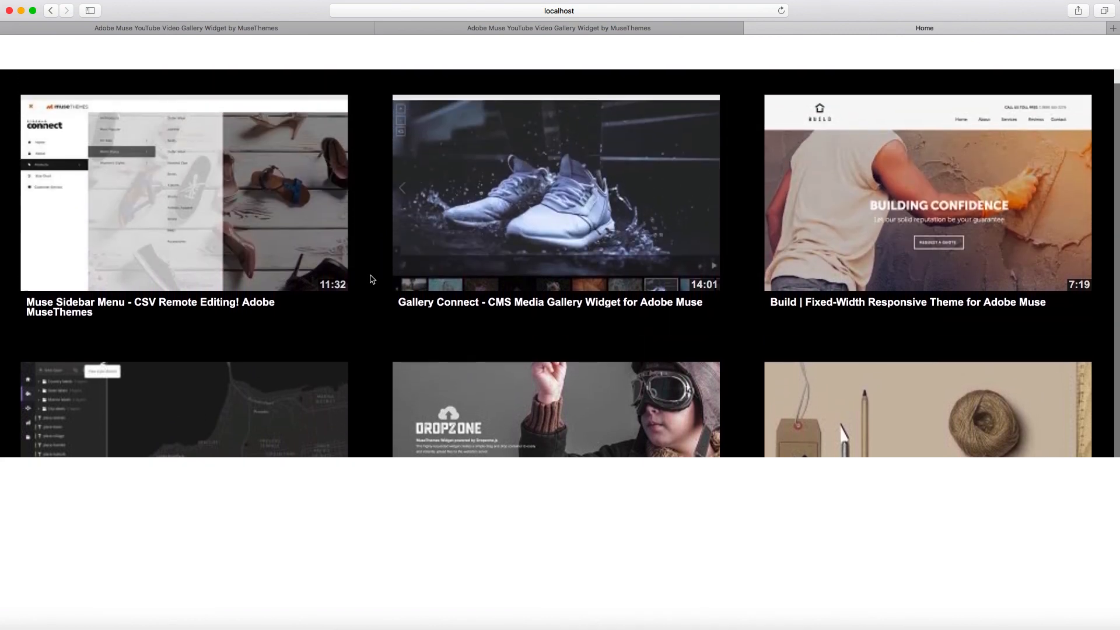